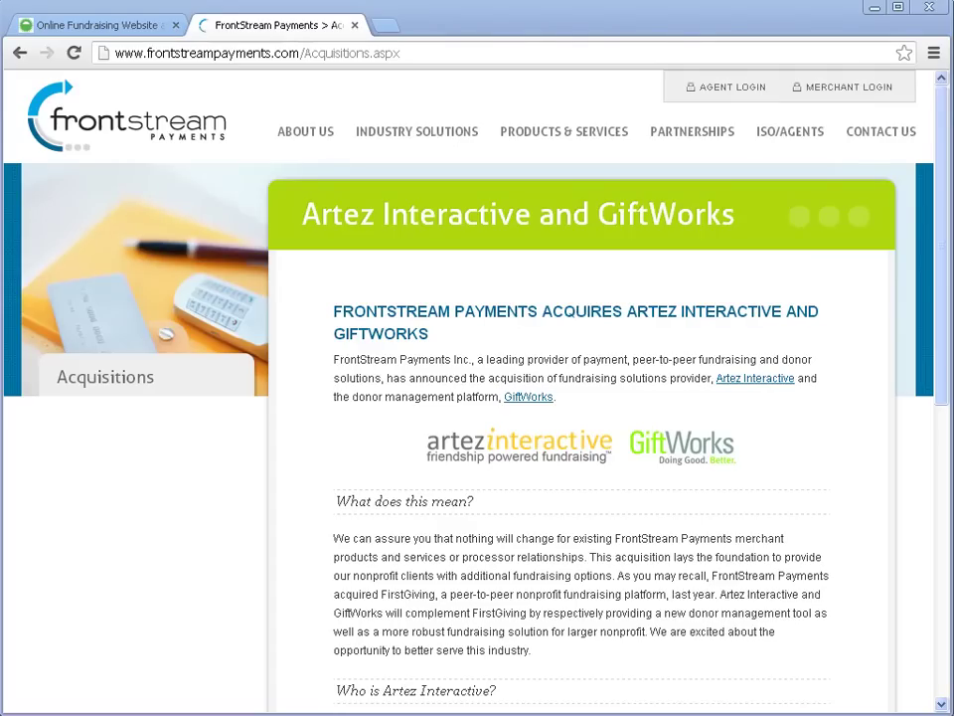
Step: Switch to the Online Fundraising Website tab in Chrome to show the FirstGiving homepage
left_click(105, 25)
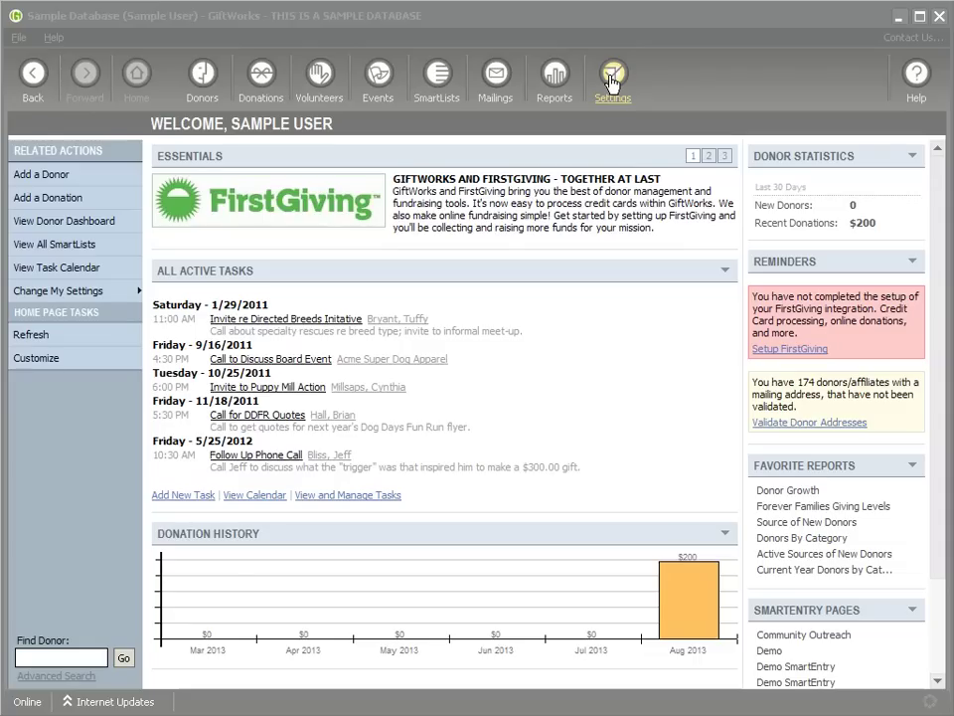
Step: Go to the FirstGiving Integration page under Settings > Tools, Updates, and Integration
left_click(611, 84)
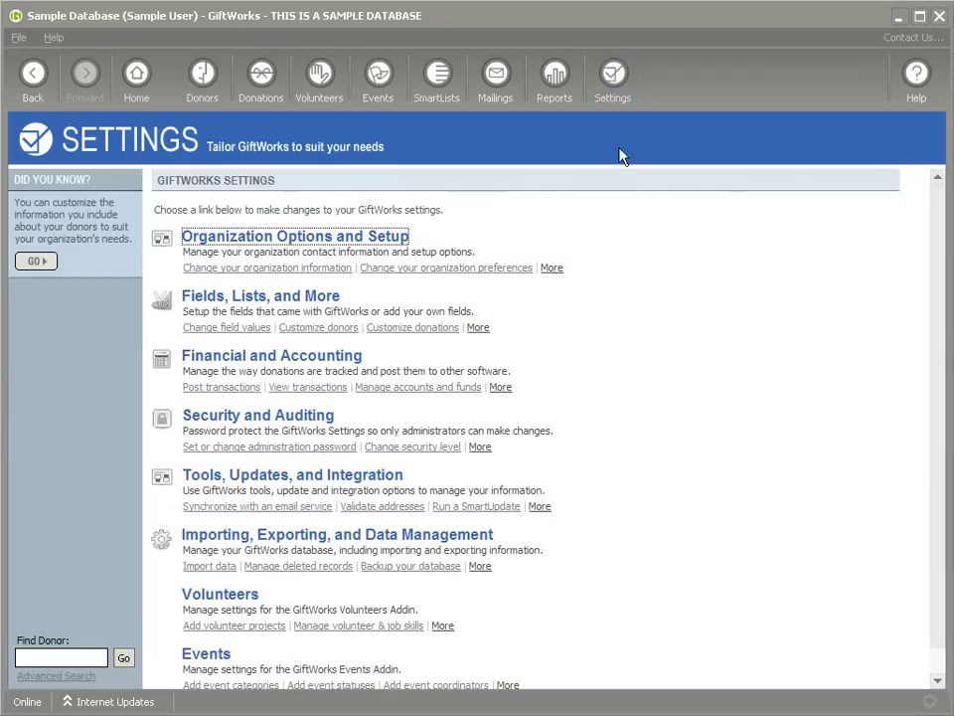
left_click(303, 486)
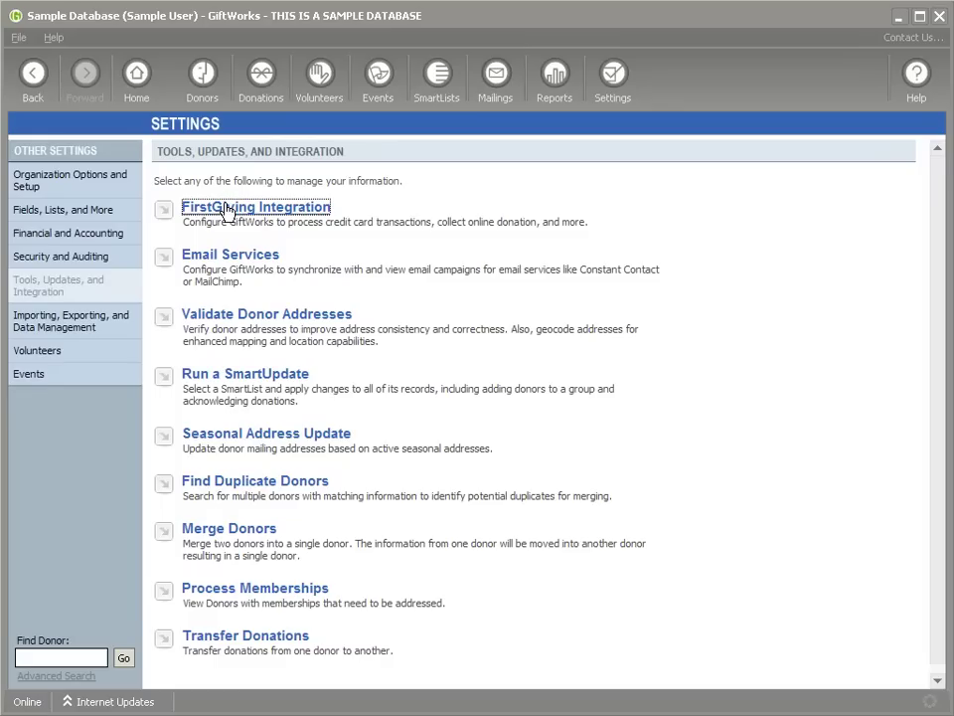
left_click(227, 209)
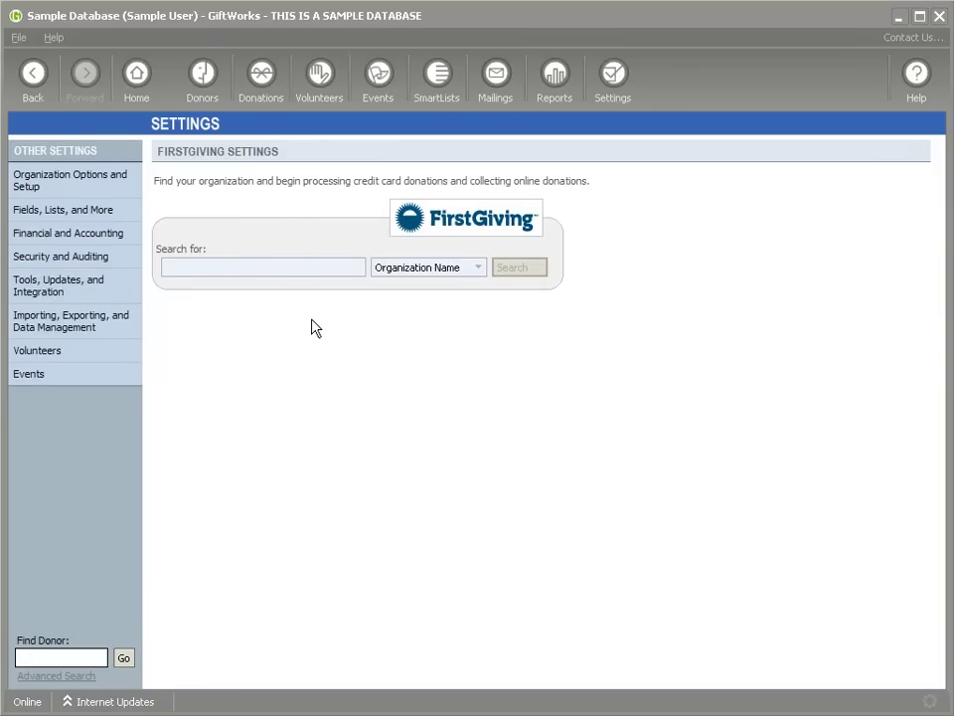
Step: Search organizations by name for 'testing' and select TESTING ACCOUNT
type("testing")
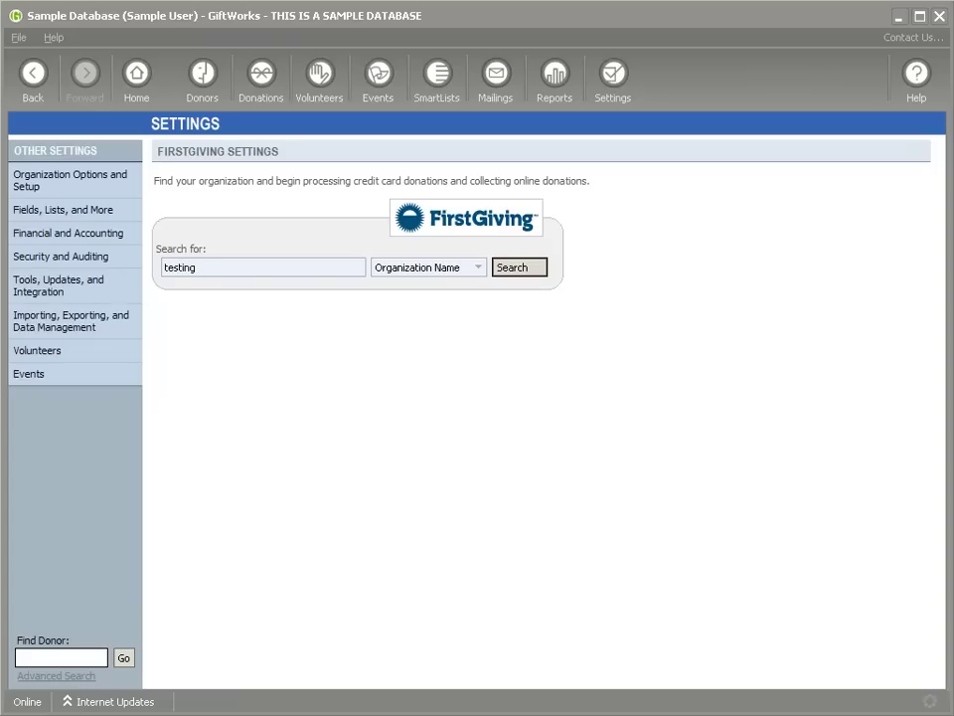
key("Return")
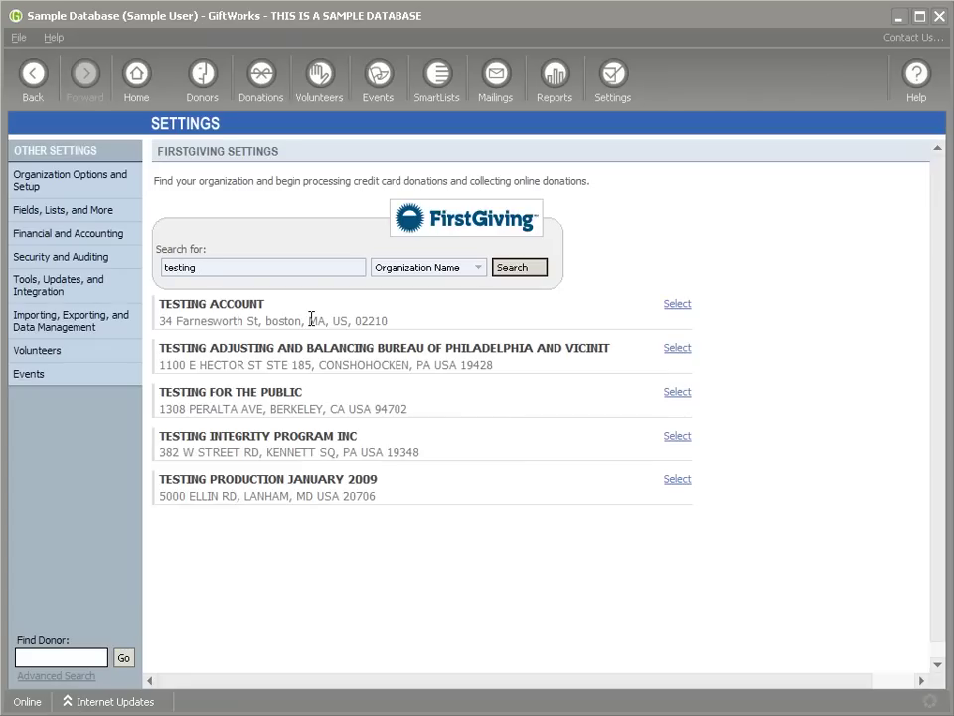
left_click(478, 268)
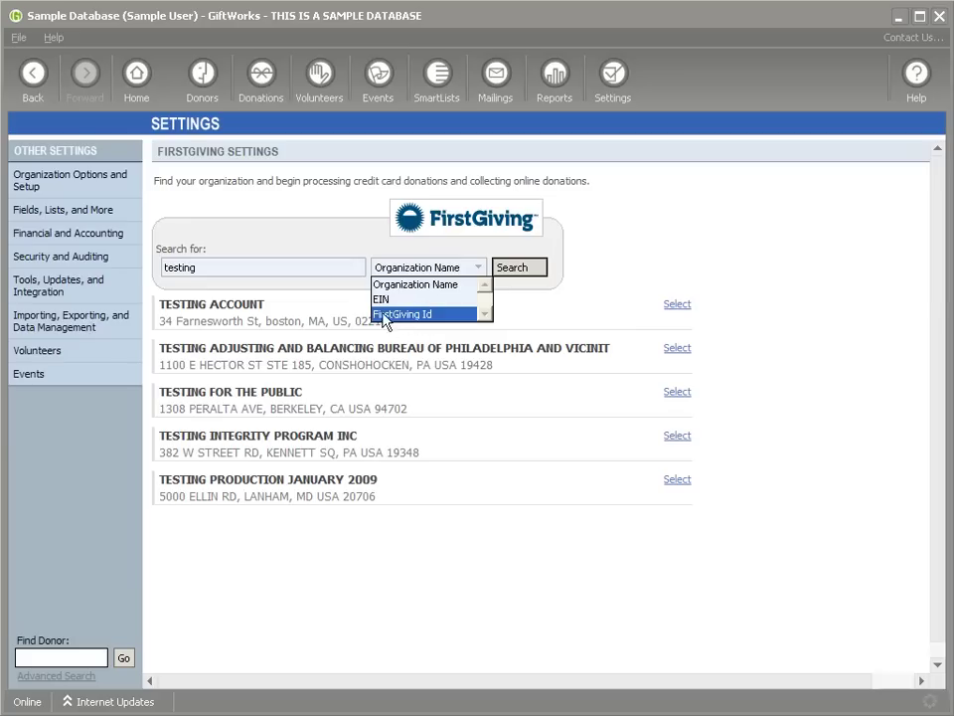
left_click(364, 258)
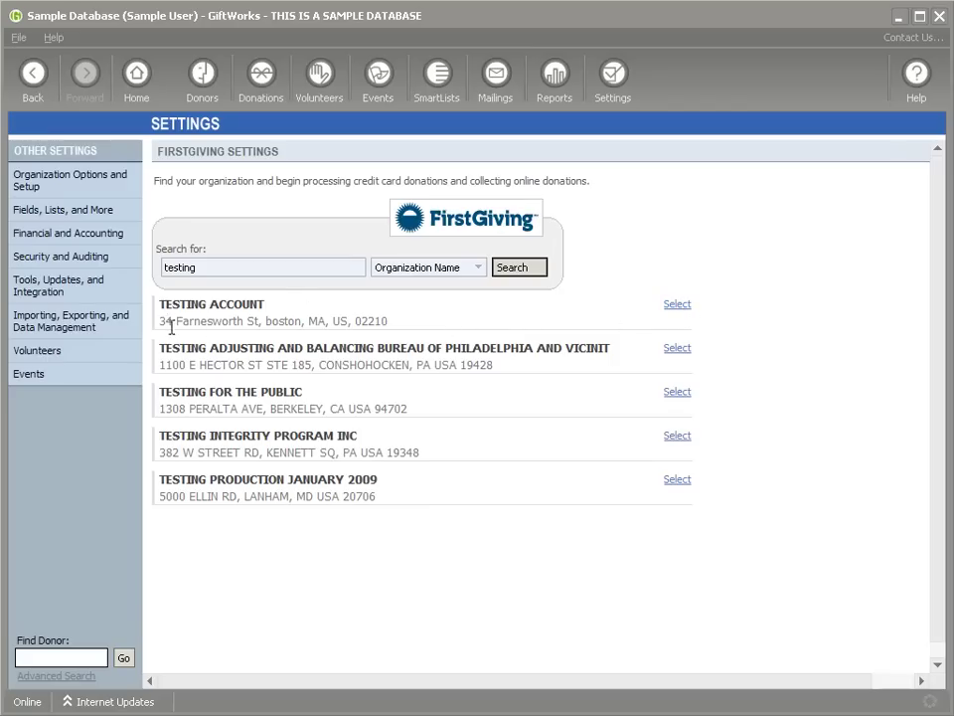
left_click(686, 314)
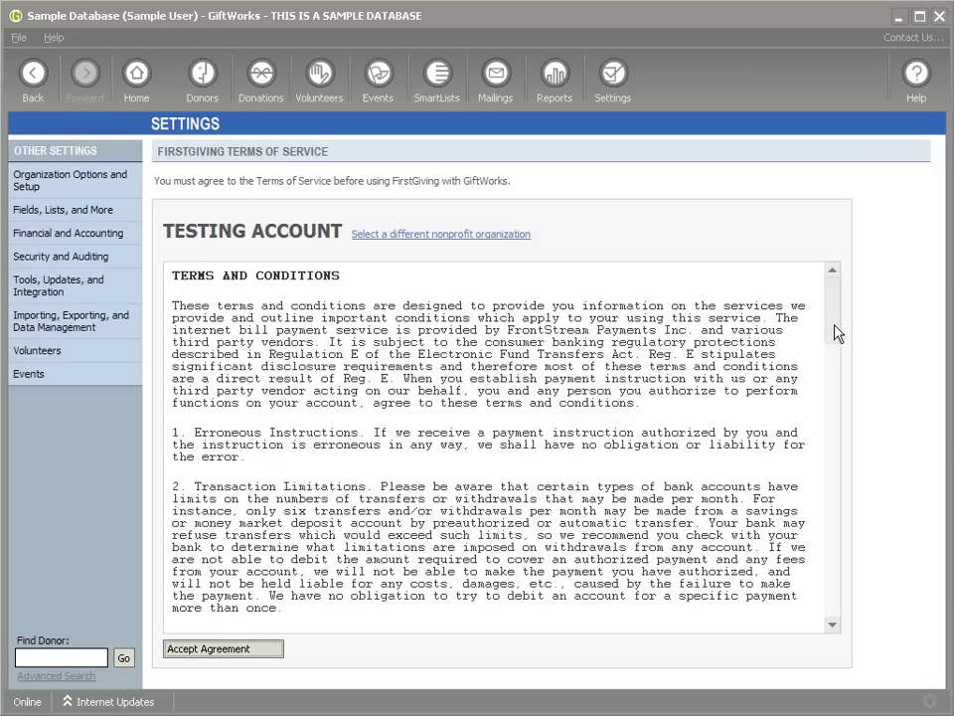
Step: Accept the FirstGiving terms of service agreement for TESTING ACCOUNT
left_click(218, 651)
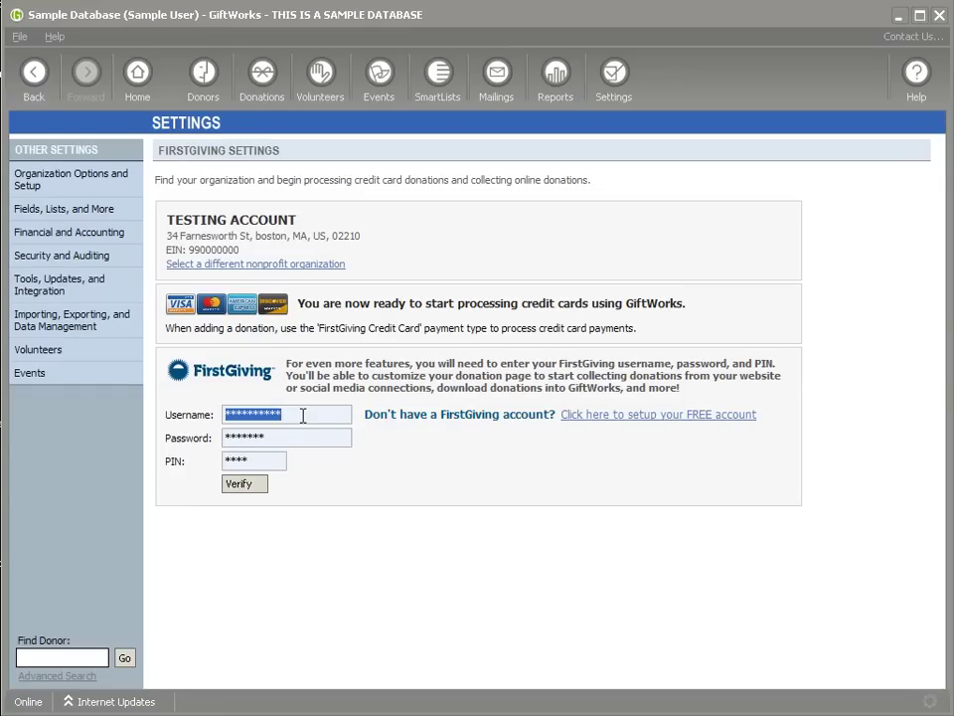
left_click(227, 416)
double_click(227, 416)
double_click(225, 437)
left_click_drag(229, 462, 278, 461)
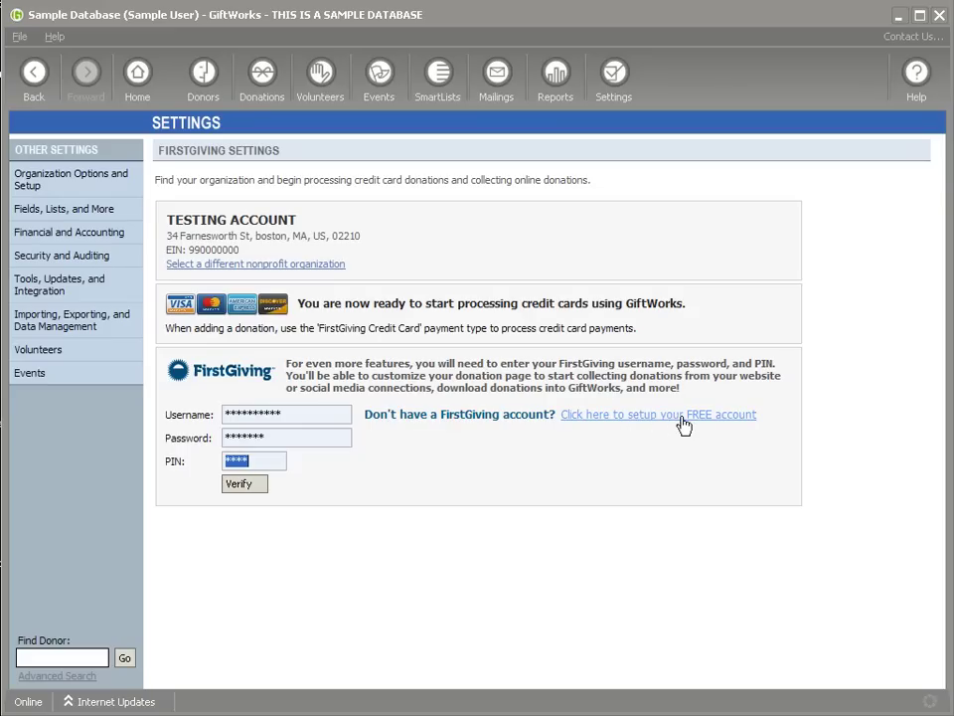
Step: Start the free FirstGiving account setup and open the nonprofit Sign Up form
left_click(680, 426)
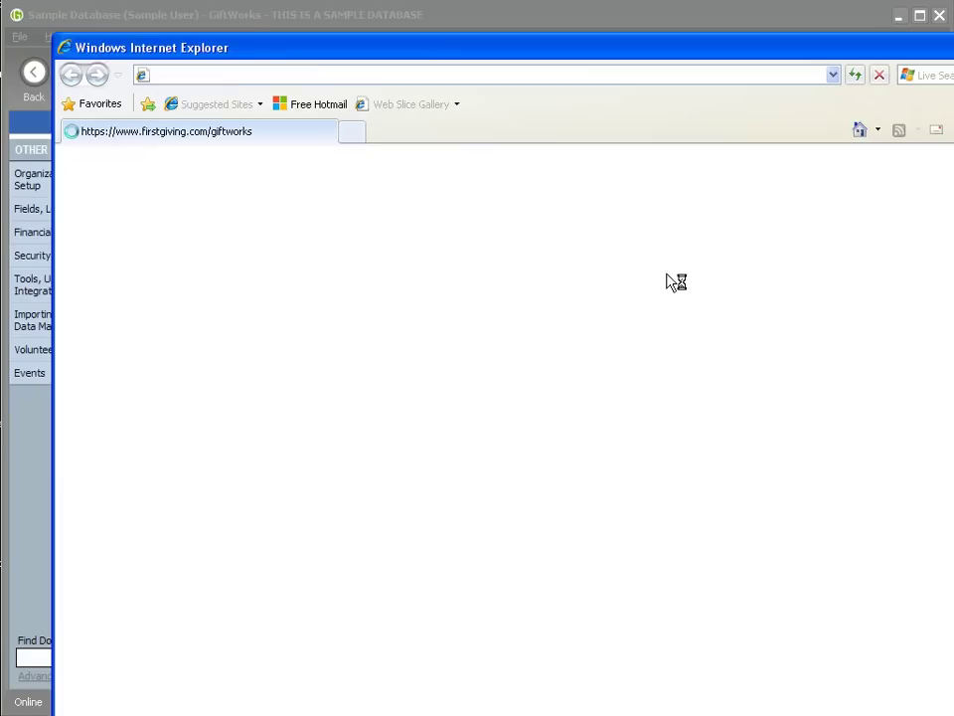
left_click_drag(229, 47, 248, 13)
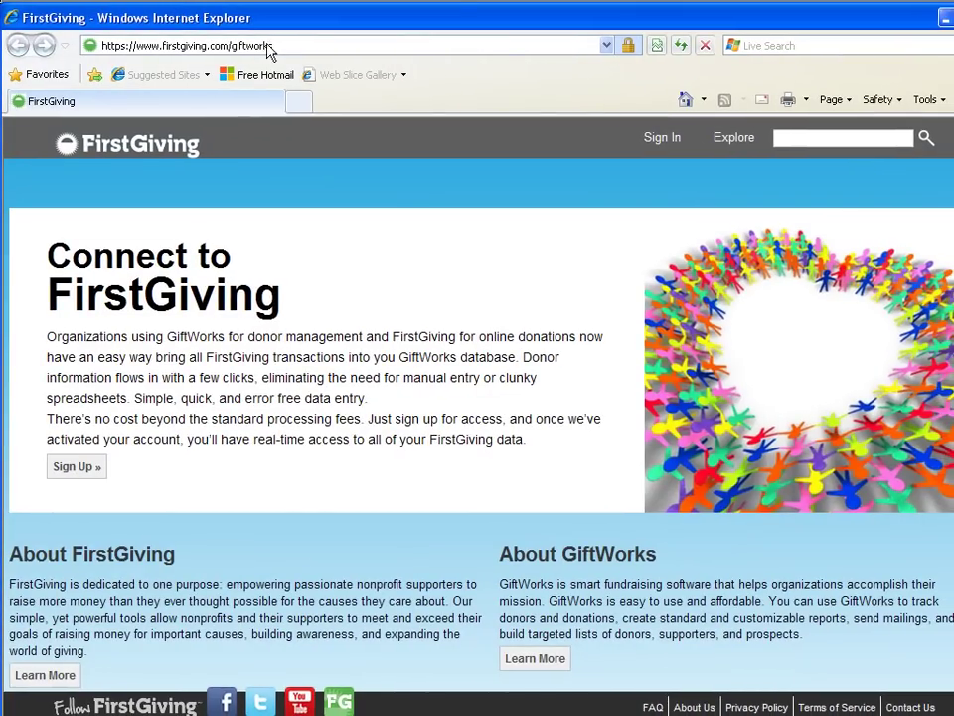
left_click(95, 469)
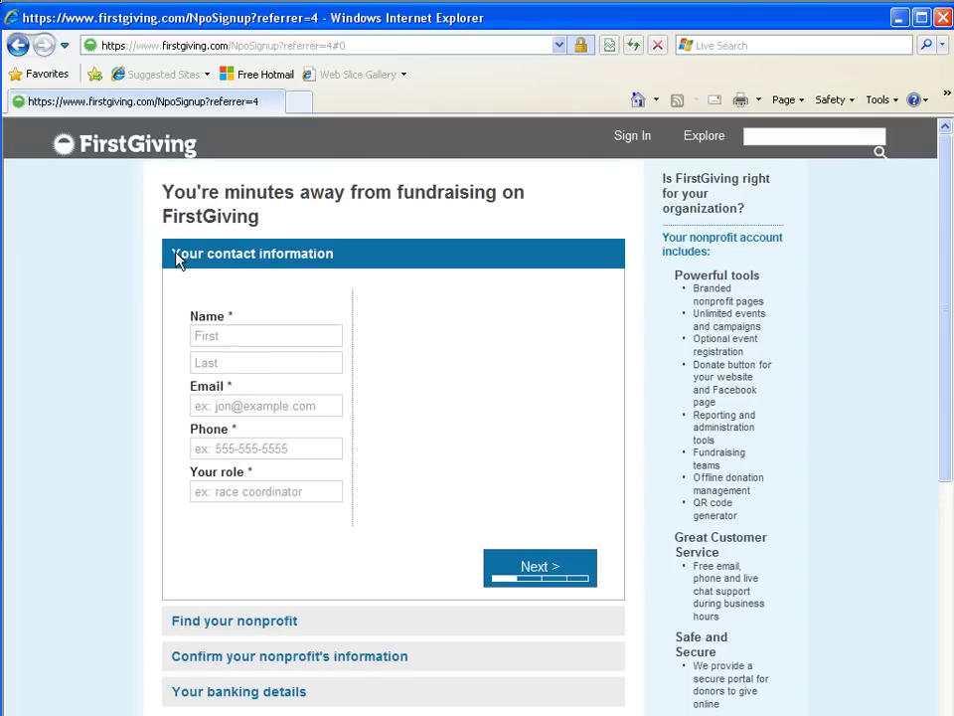
Step: Review the sign-up steps: contact information, find nonprofit, confirm information, and banking details
left_click_drag(177, 259, 330, 256)
left_click_drag(175, 630, 269, 626)
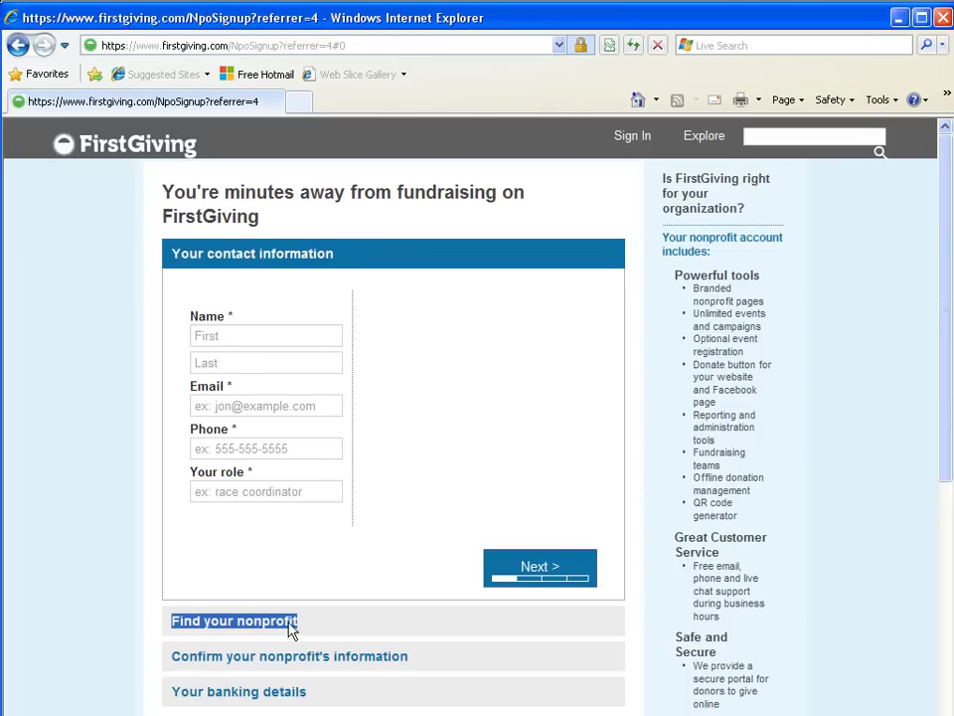
left_click_drag(177, 658, 403, 658)
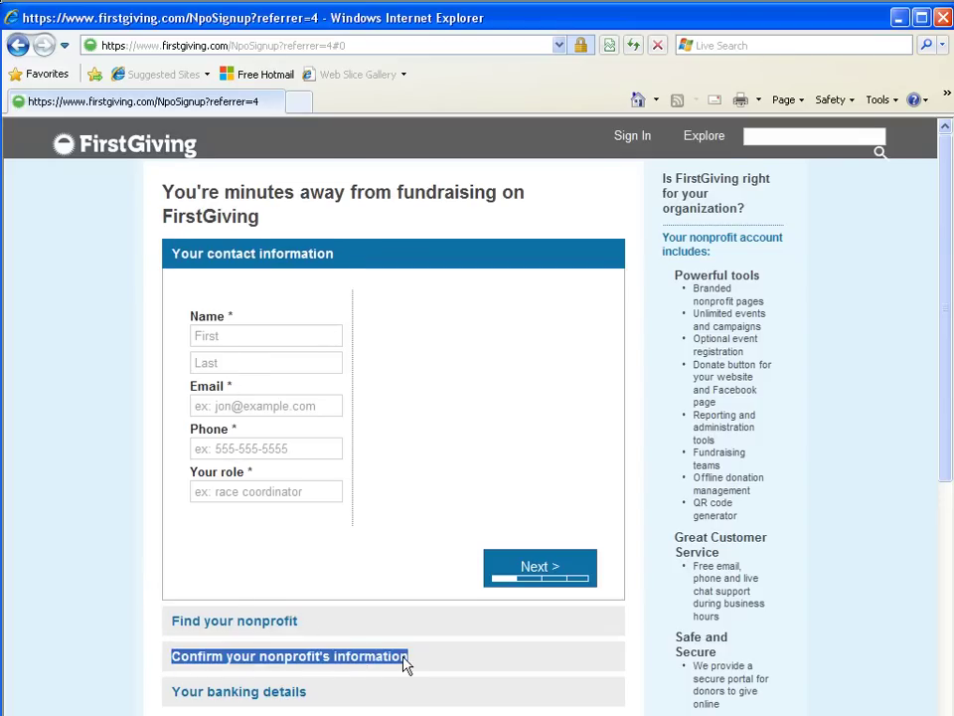
scroll(318, 564, "down", 2)
left_click_drag(177, 513, 319, 512)
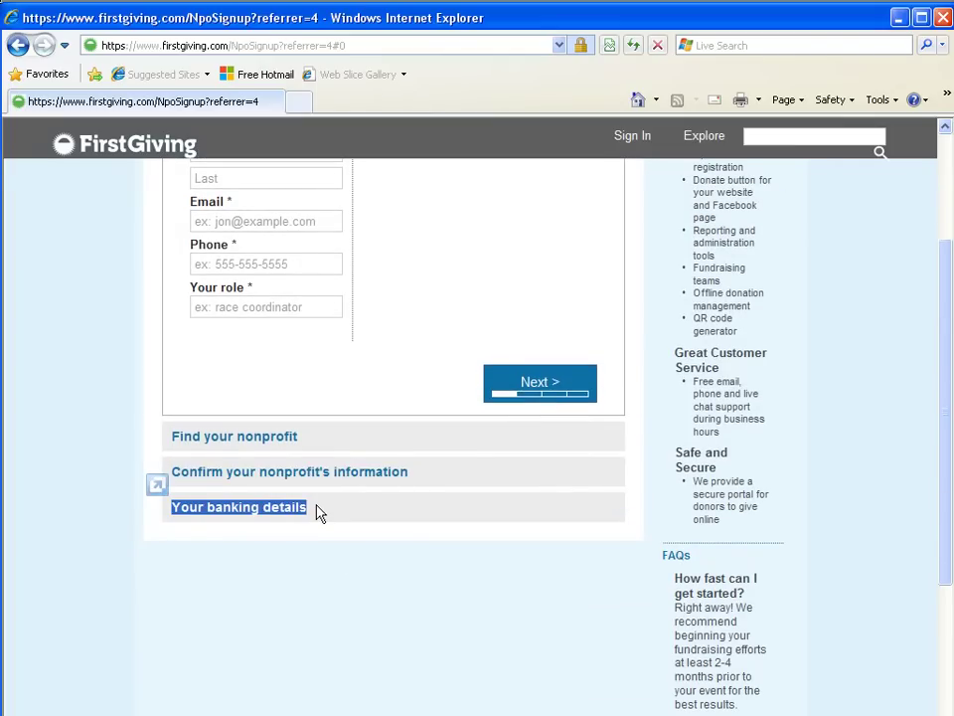
scroll(319, 513, "up", 2)
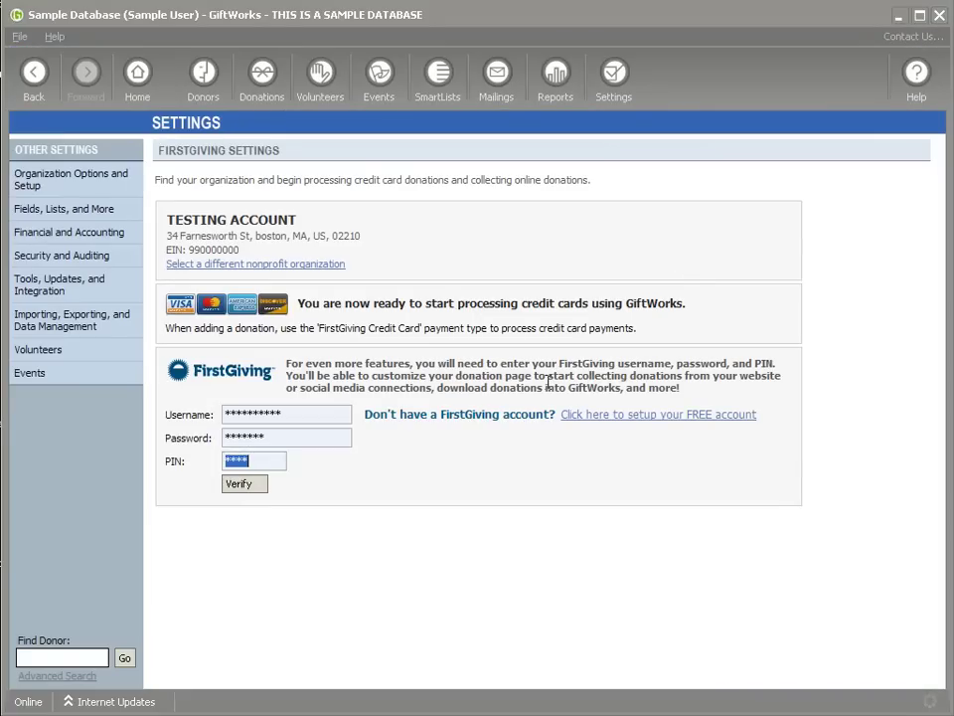
Step: Check the entered FirstGiving username, password and PIN, then verify the login
double_click(235, 414)
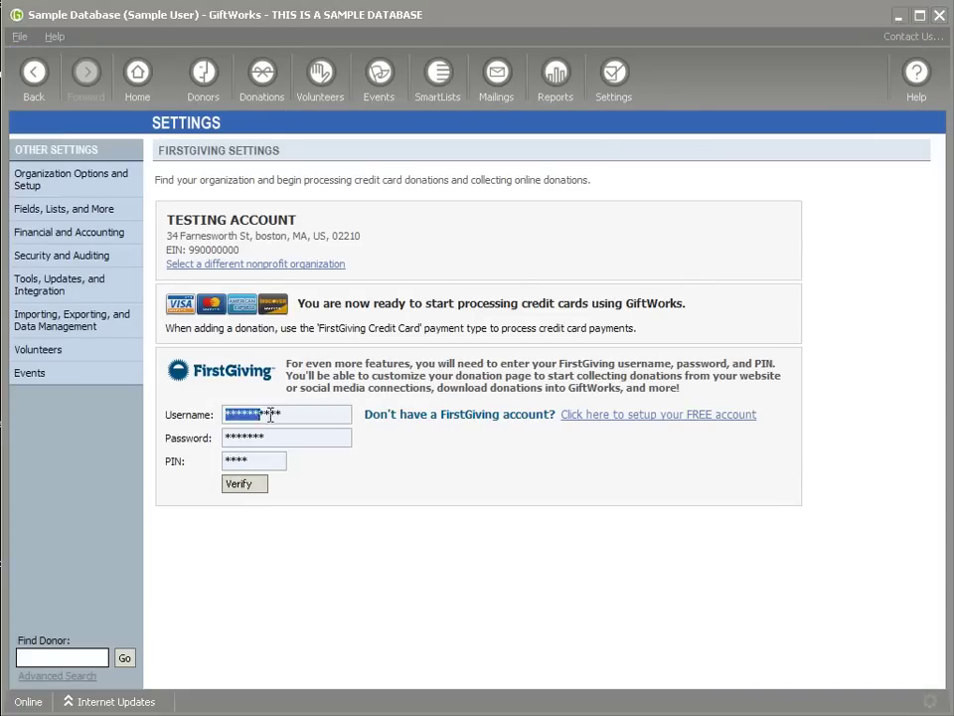
double_click(235, 438)
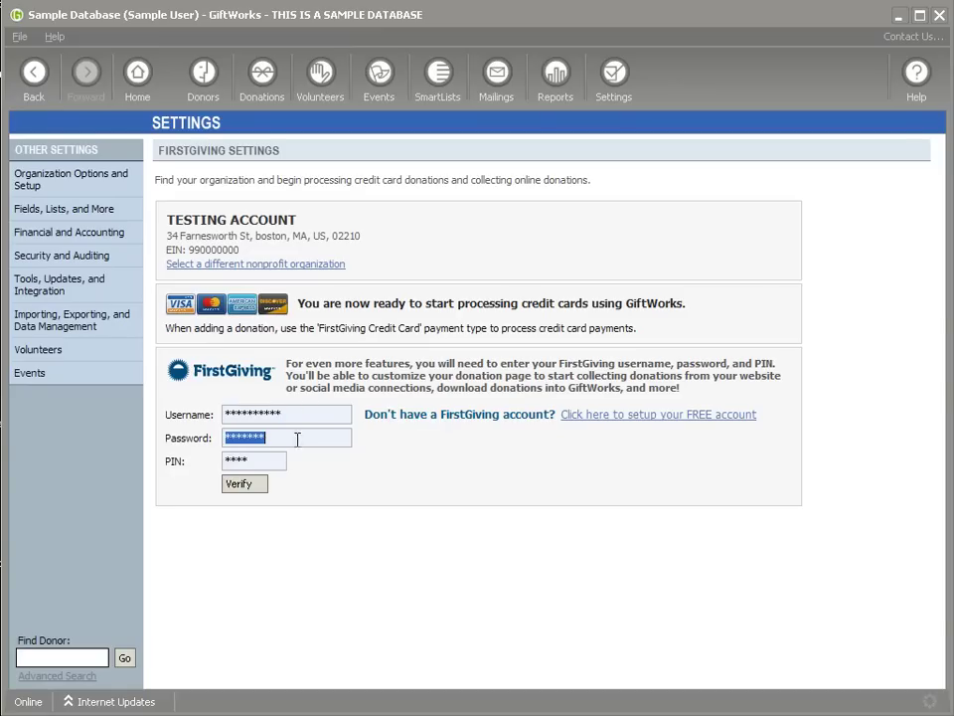
double_click(244, 460)
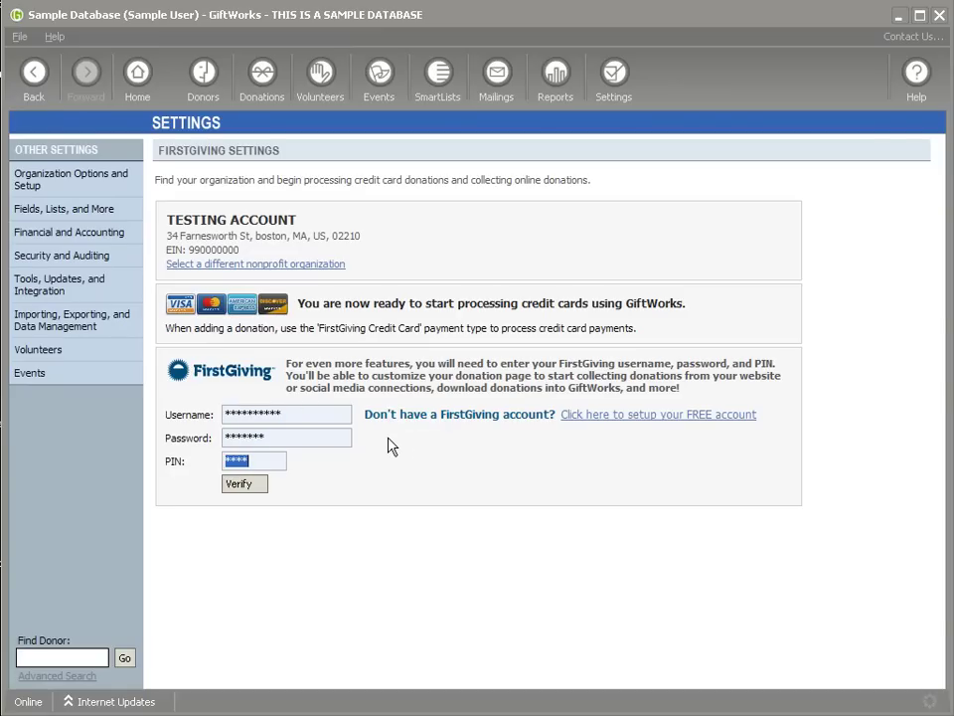
left_click_drag(277, 416, 226, 415)
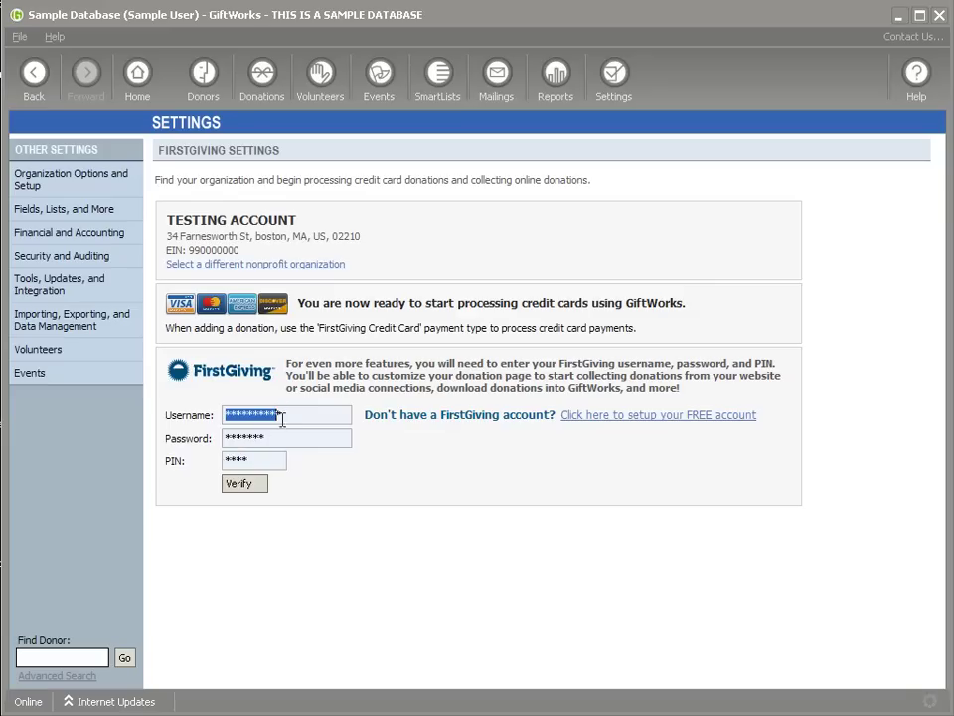
left_click(246, 484)
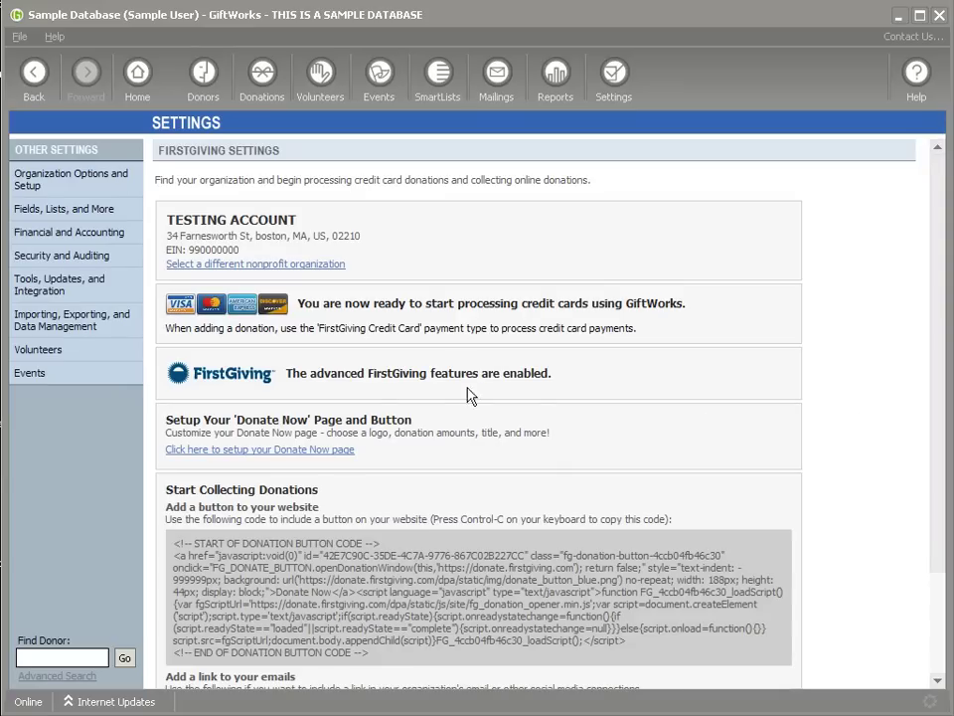
Step: Review the donation button code and Download Your Donations section, then launch Donate Now page setup
left_click_drag(289, 373, 549, 376)
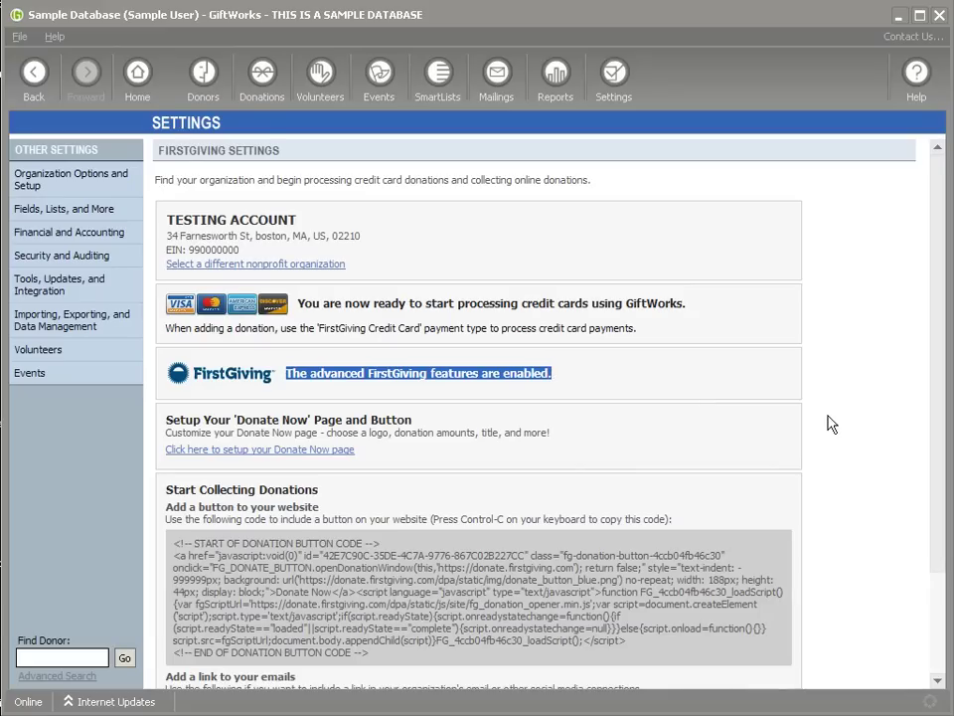
scroll(831, 425, "down", 1)
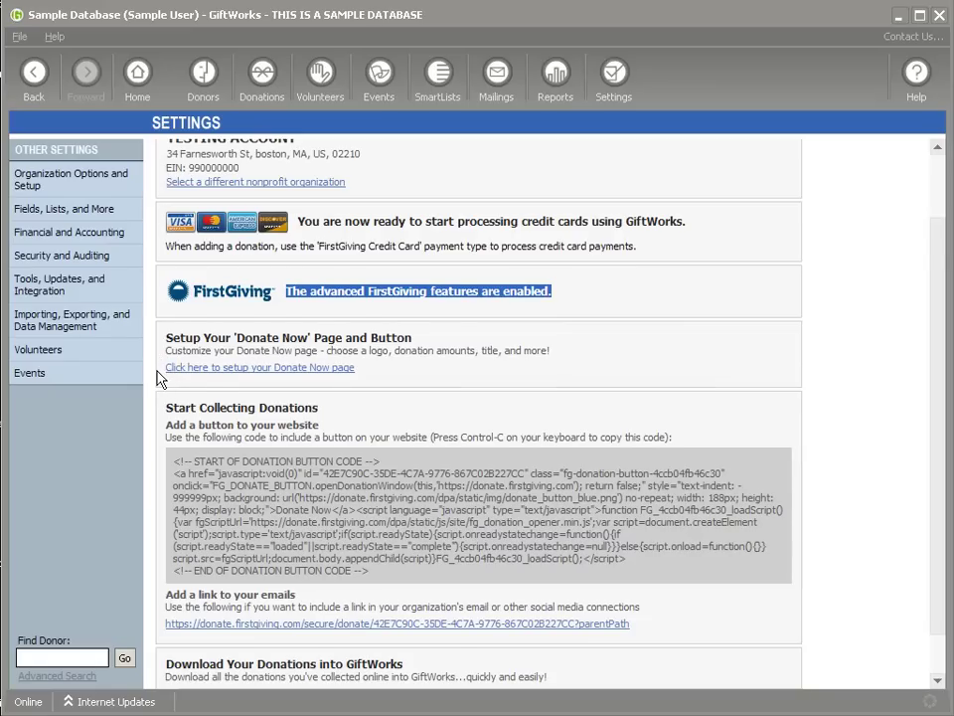
scroll(159, 379, "down", 1)
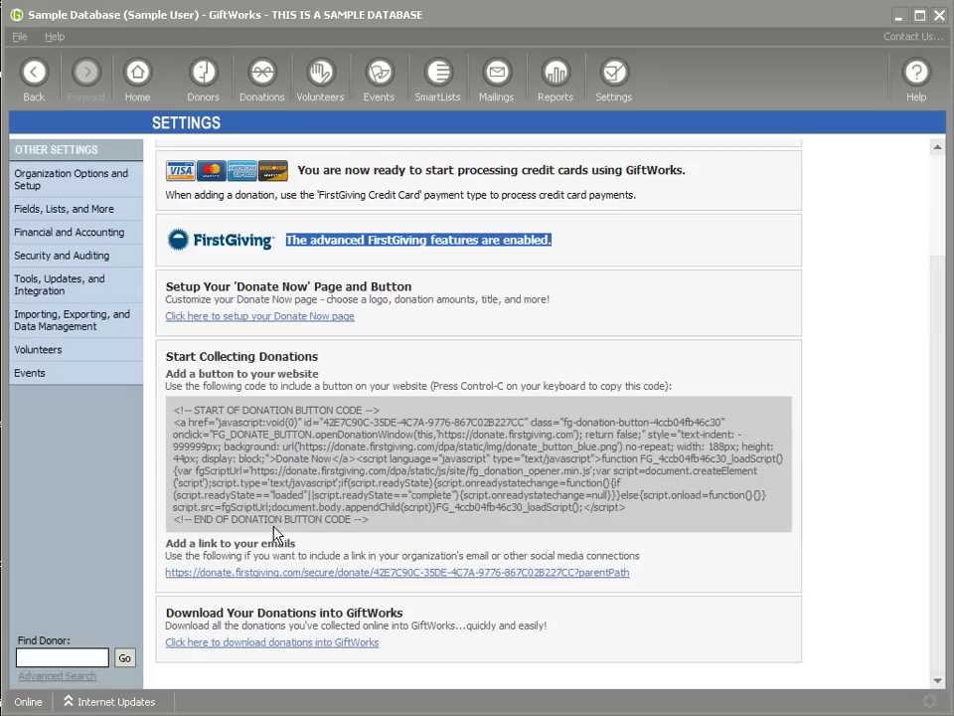
left_click_drag(173, 409, 364, 523)
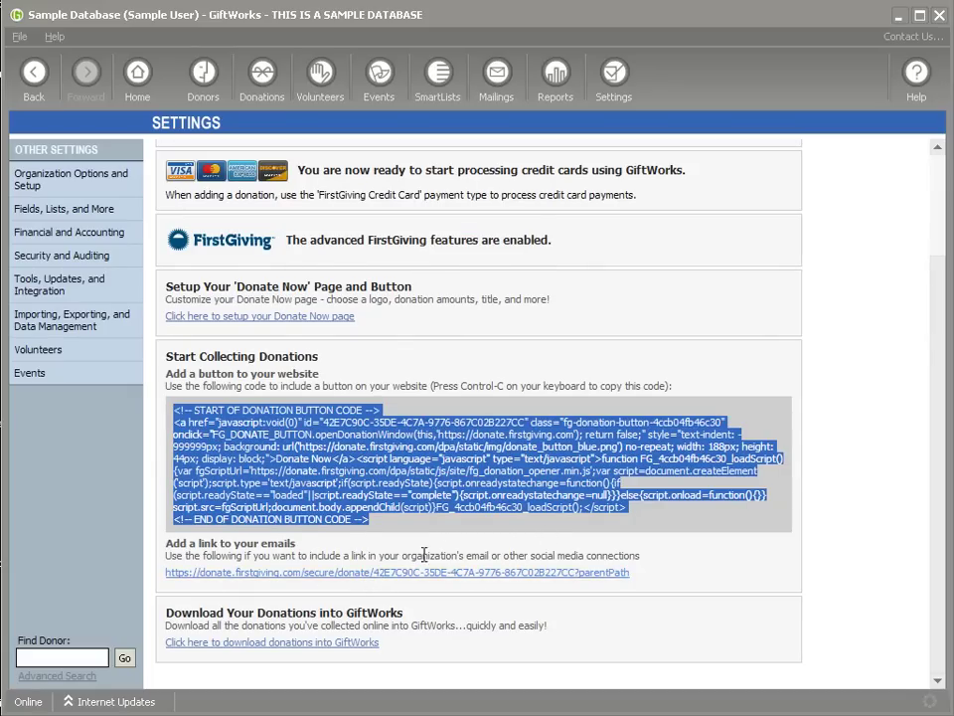
left_click(301, 396)
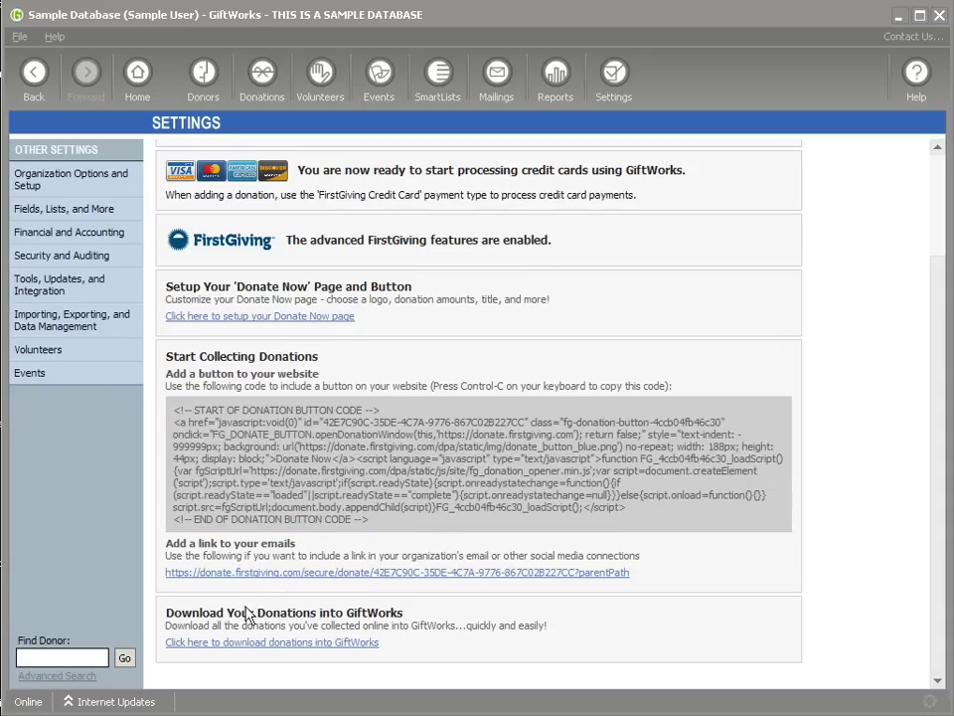
triple_click(173, 612)
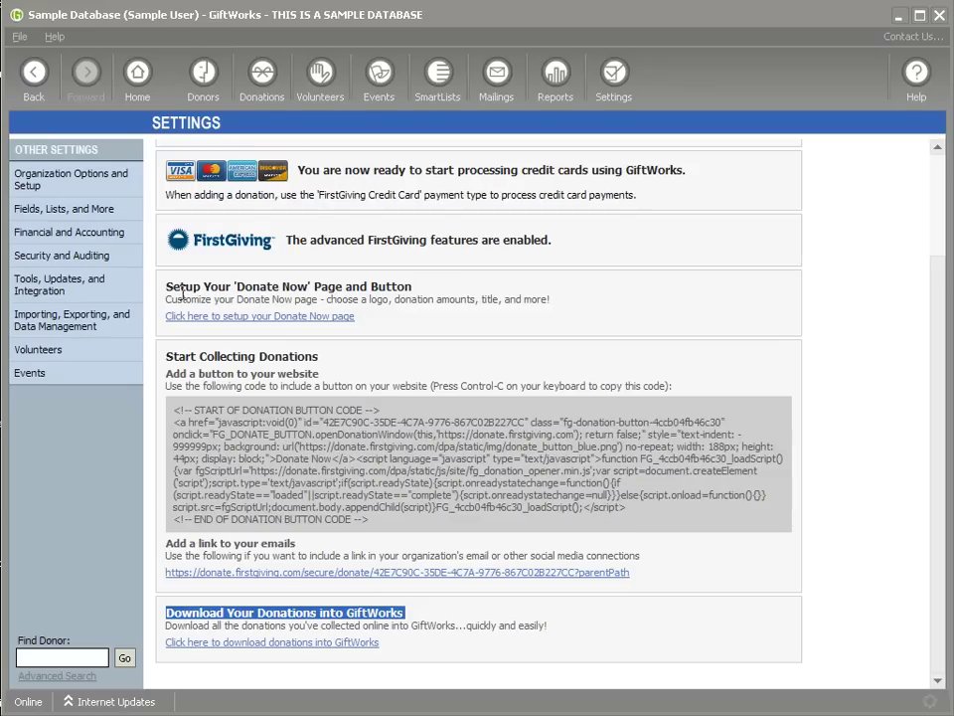
left_click_drag(167, 287, 369, 287)
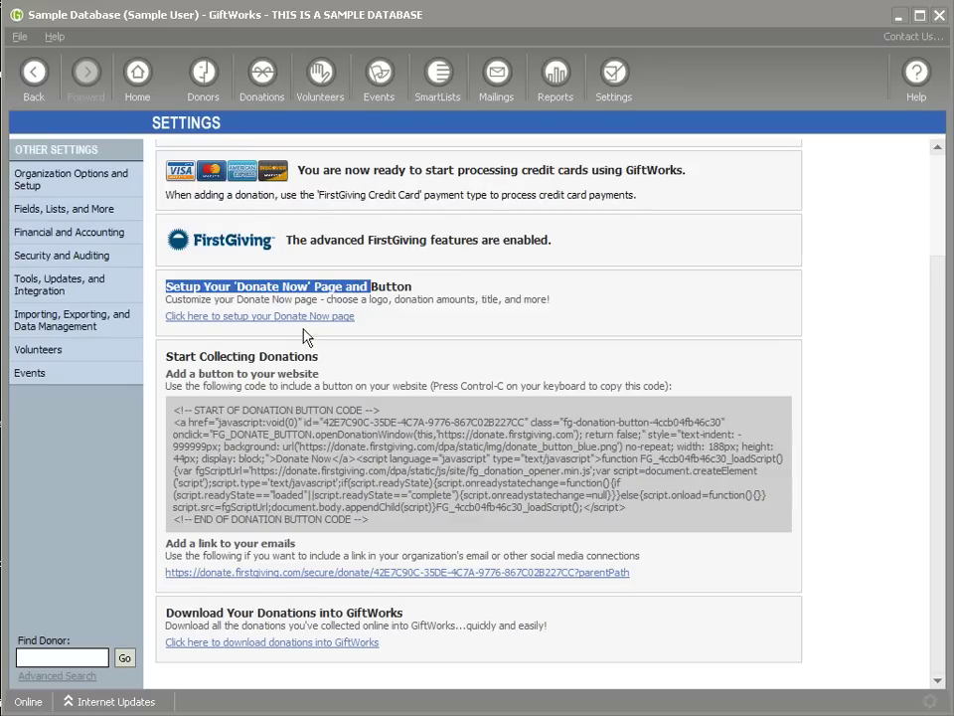
left_click(257, 316)
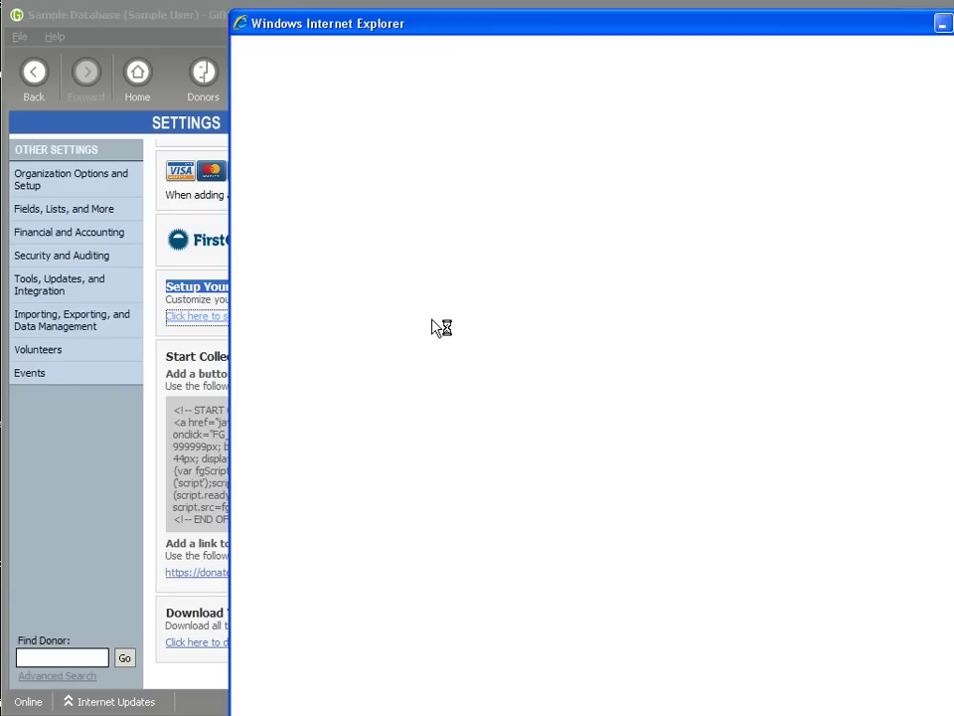
Step: Close the Configure Your Donation Page window in Internet Explorer
left_click_drag(684, 24, 574, 22)
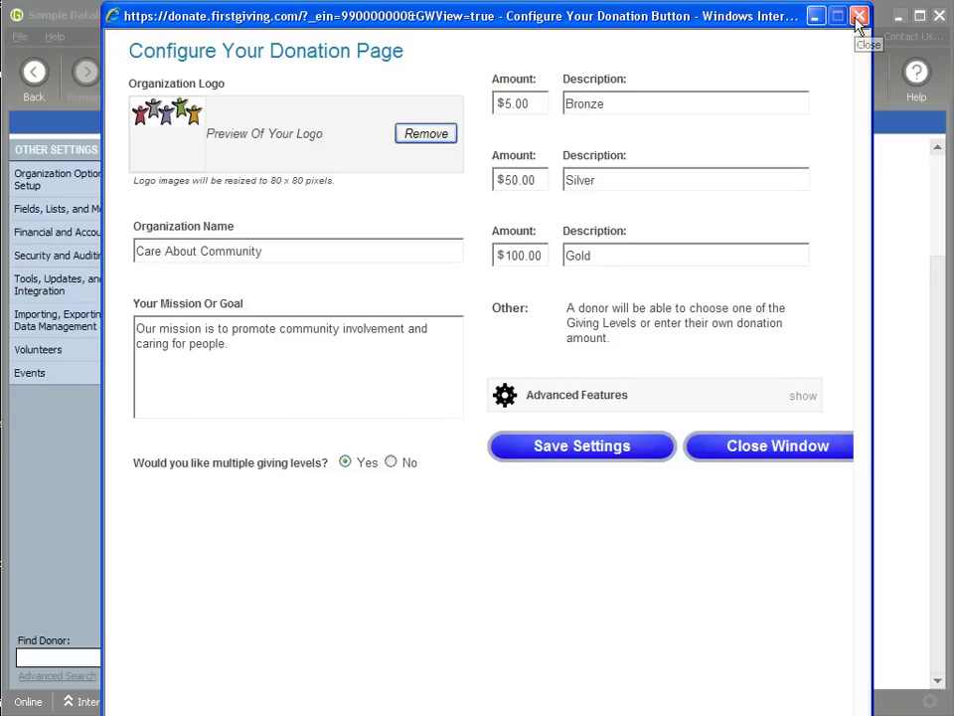
left_click(860, 16)
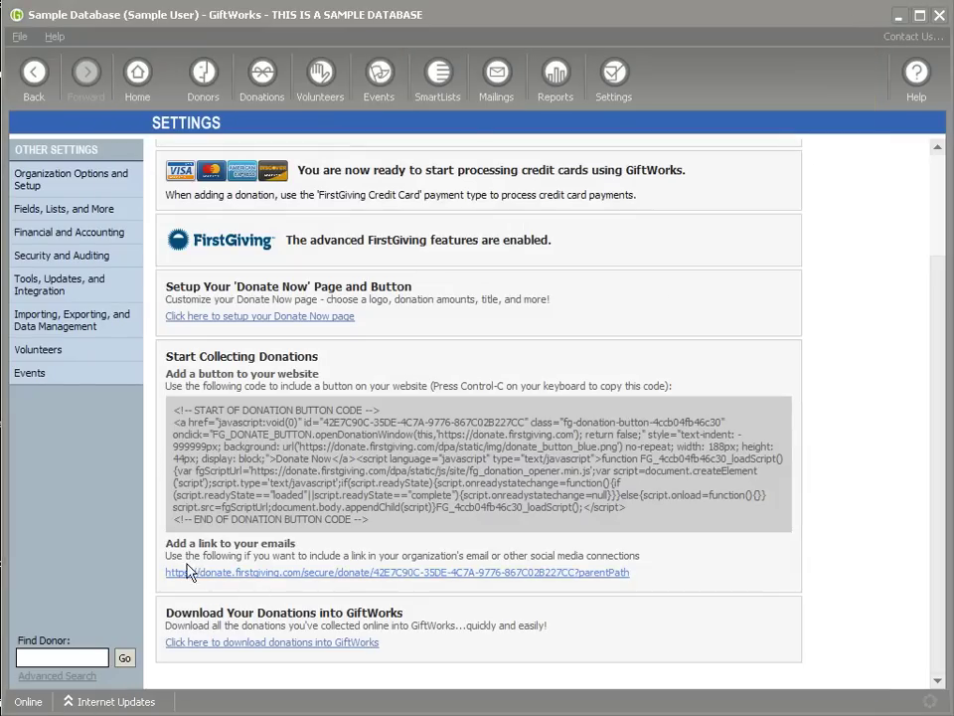
Step: Open the email donation link to load the Care About Community donation form
left_click_drag(166, 543, 260, 542)
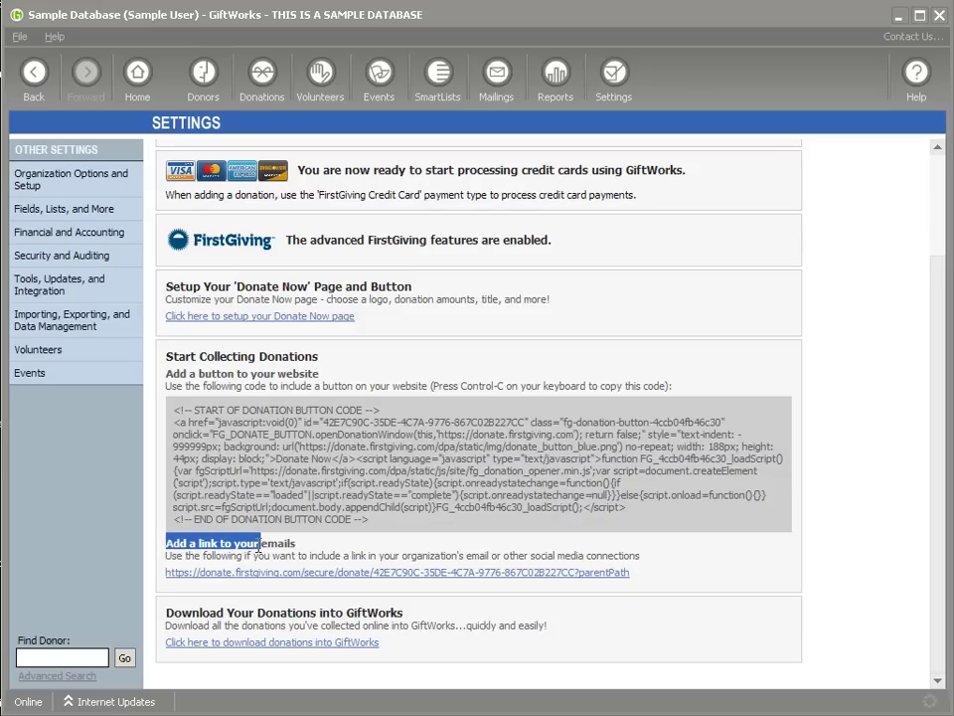
left_click(325, 577)
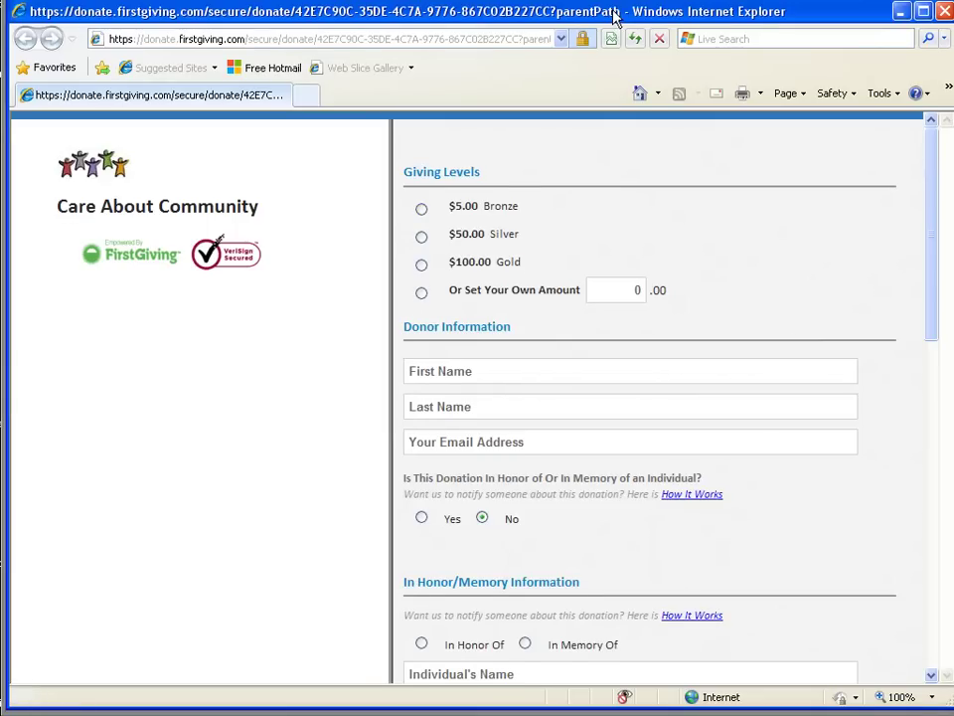
left_click_drag(612, 17, 609, 26)
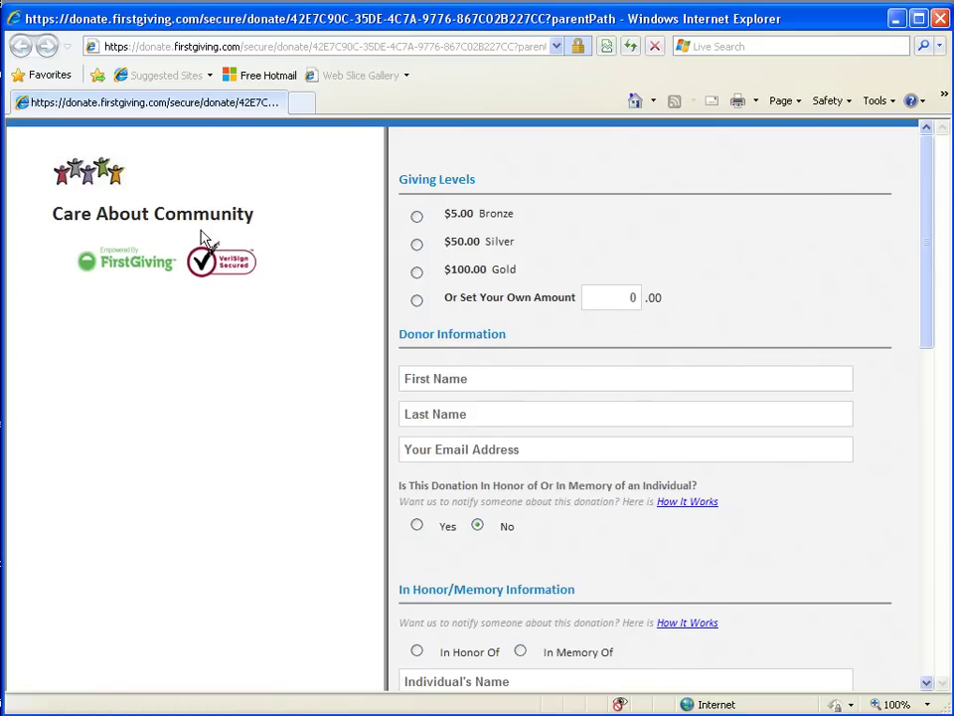
Step: Scroll the Care About Community form down to the billing section, then close it
triple_click(67, 216)
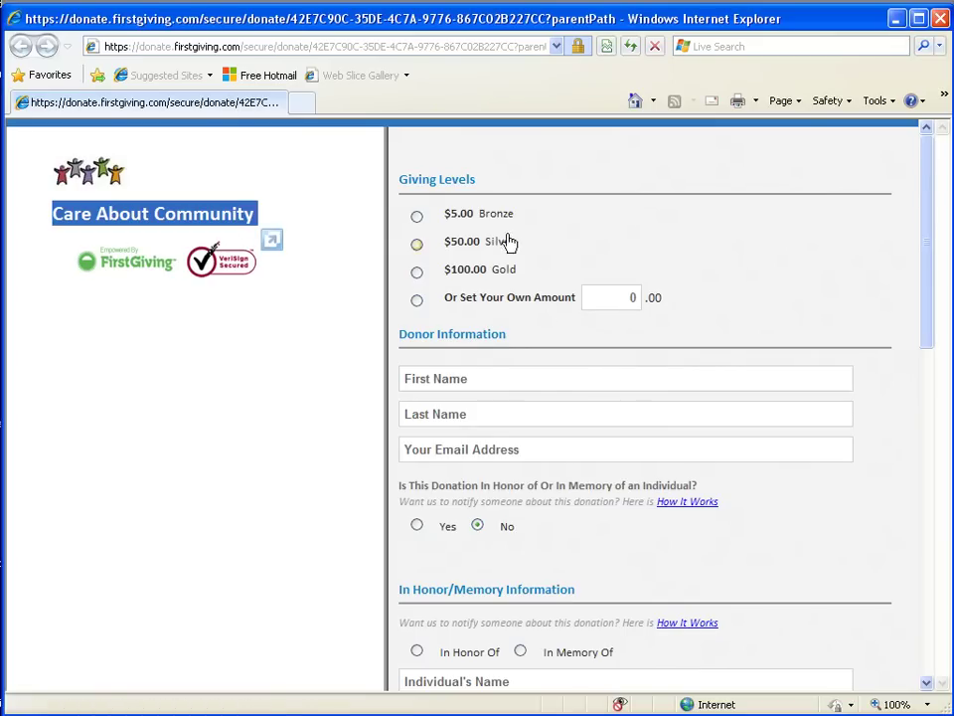
left_click_drag(930, 304, 925, 617)
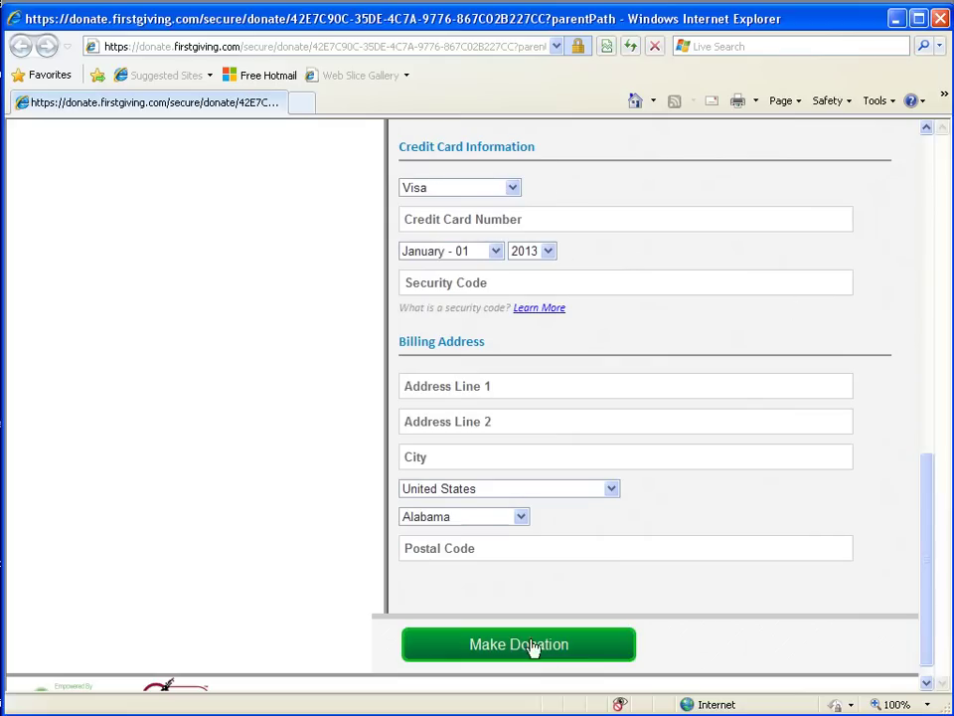
left_click(940, 18)
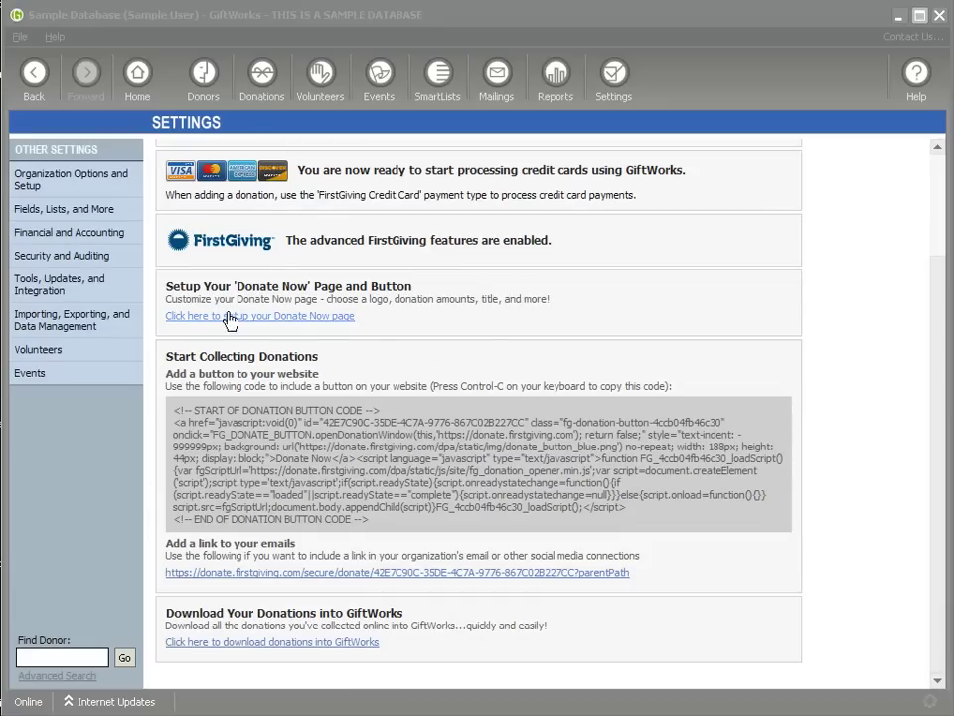
Step: Reopen Configure Your Donation Page and remove the organization's logo
left_click(283, 318)
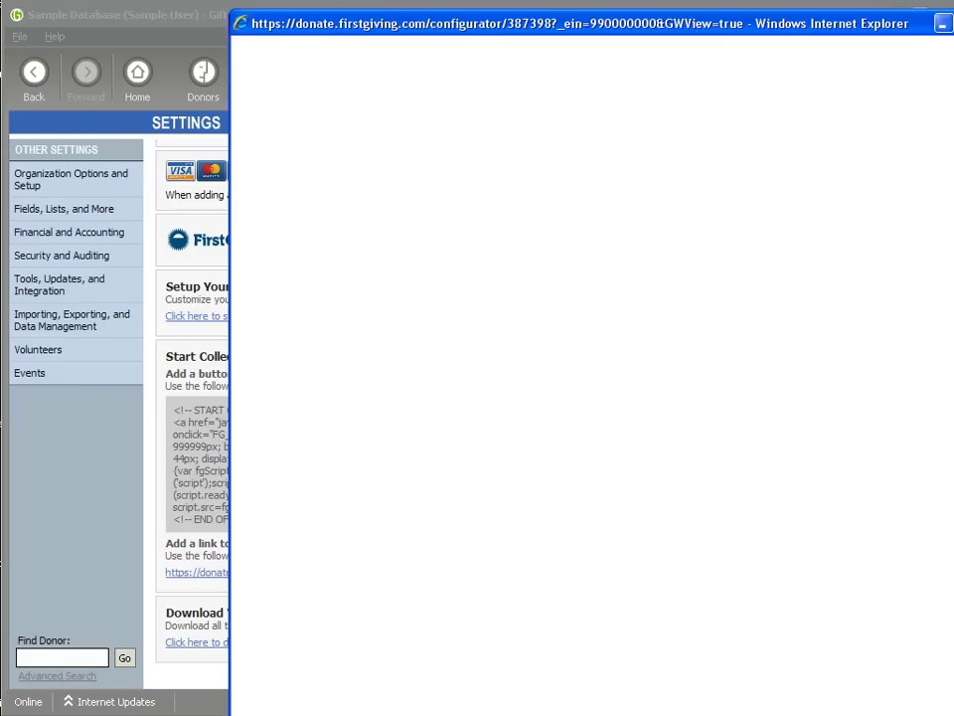
left_click_drag(575, 28, 439, 20)
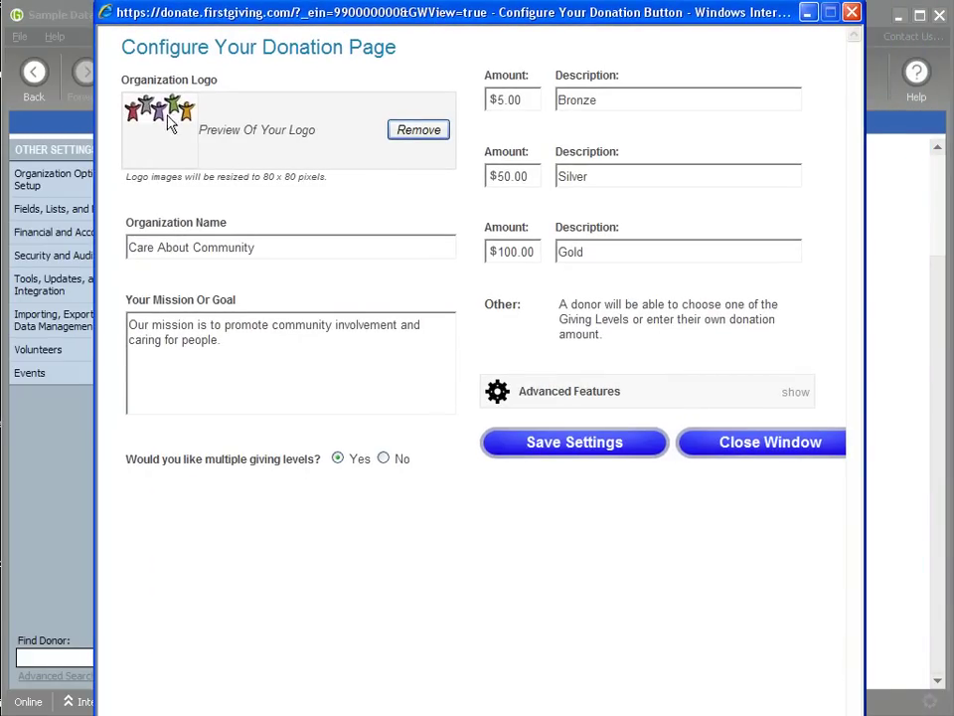
left_click(418, 130)
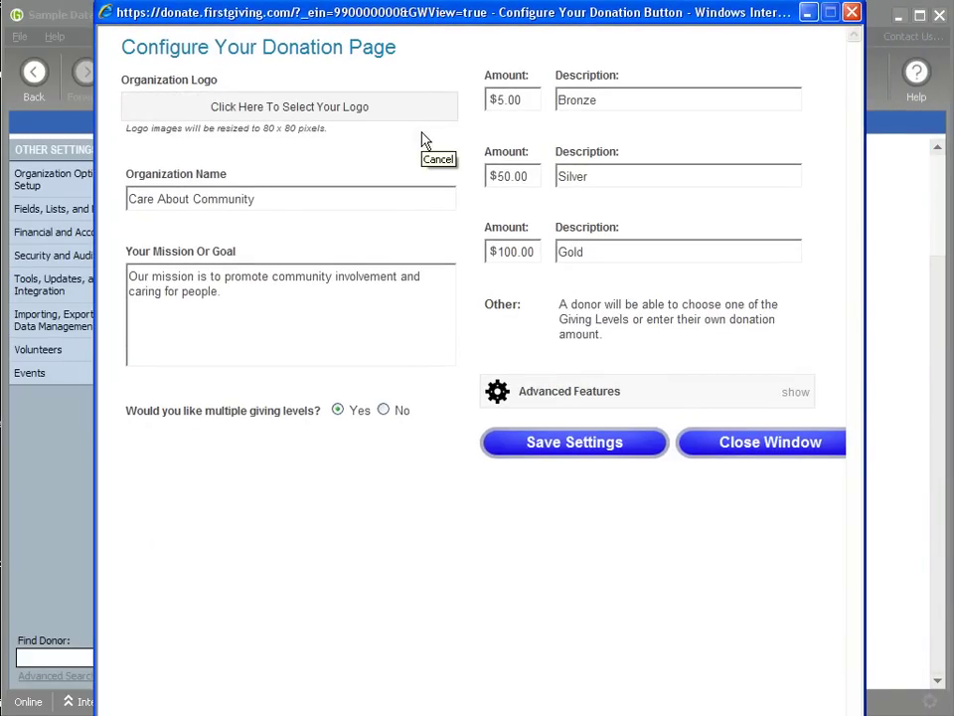
Step: Upload community.gif as the organization logo, then review the name, mission and giving-levels fields
left_click(274, 106)
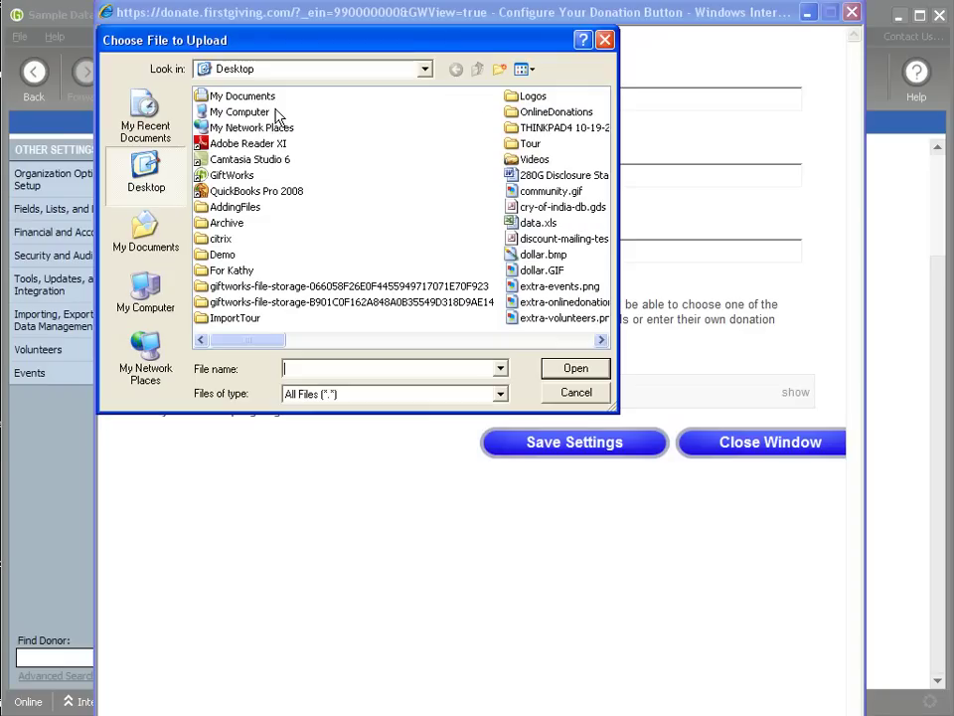
double_click(519, 195)
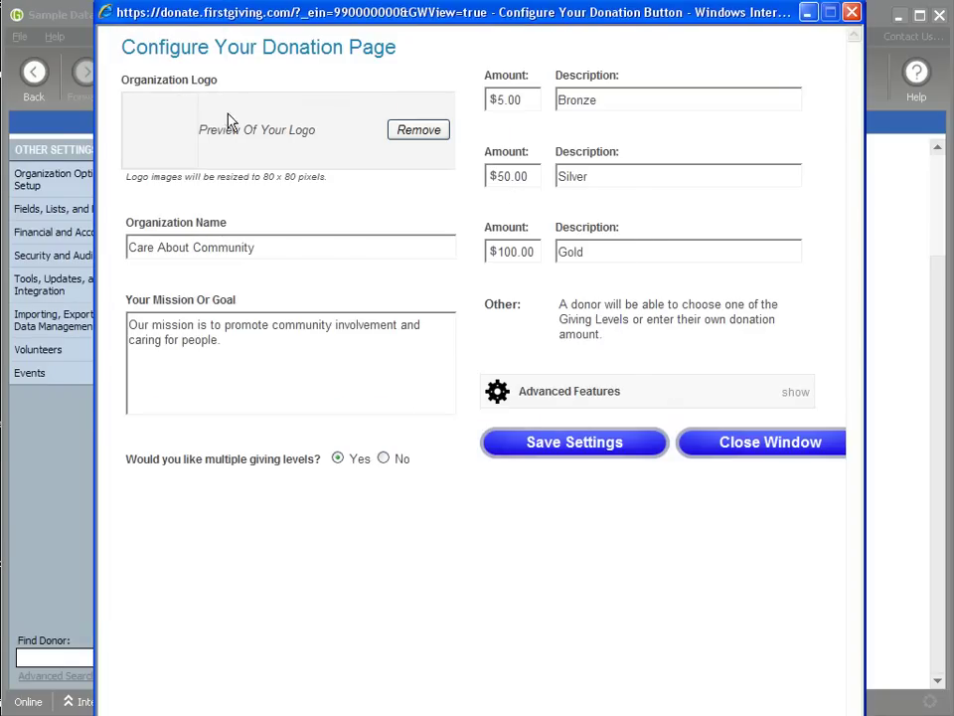
left_click_drag(225, 238, 197, 272)
left_click_drag(236, 343, 140, 334)
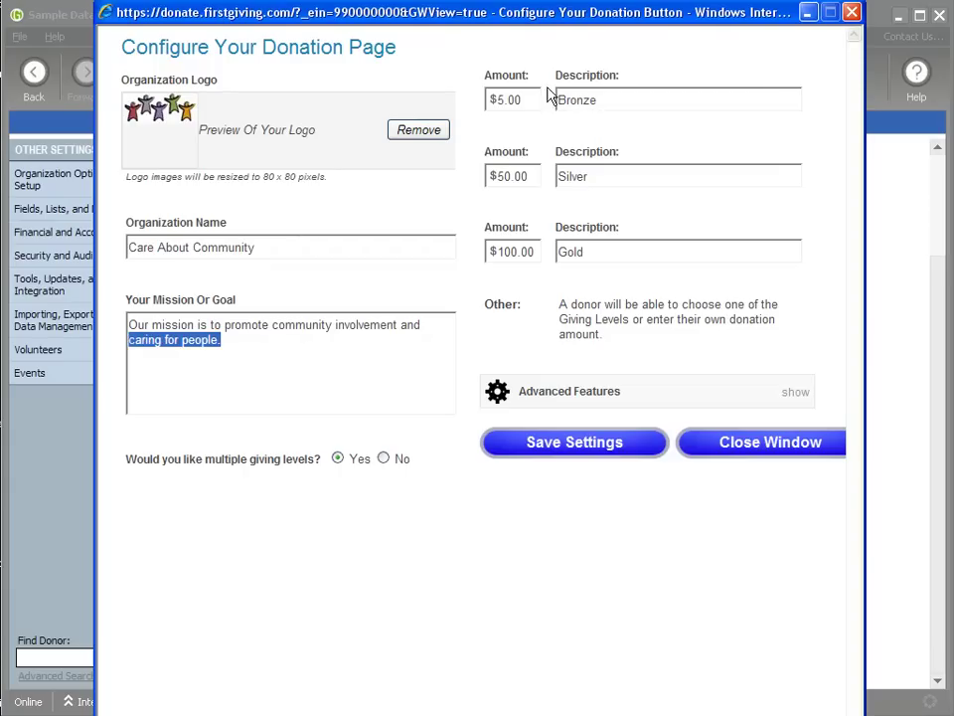
left_click_drag(127, 459, 321, 453)
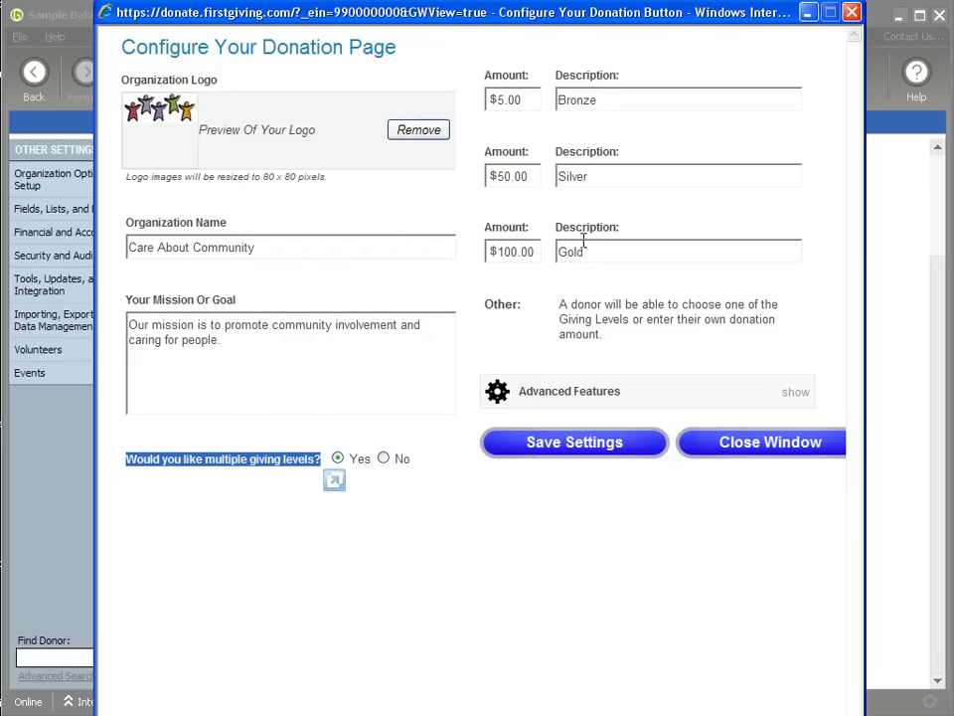
double_click(500, 99)
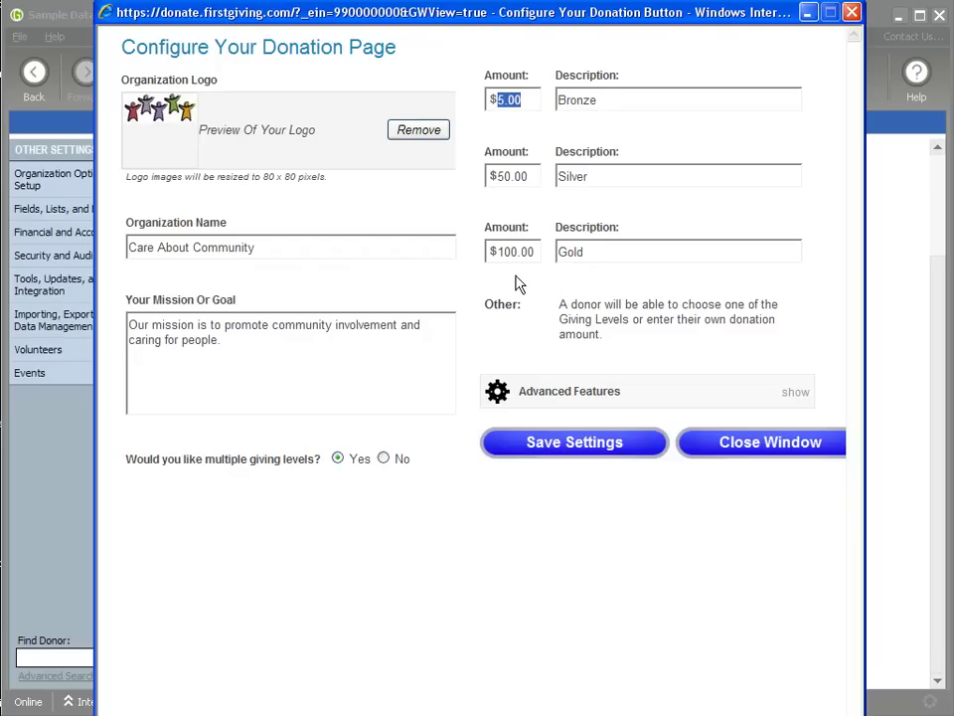
left_click(383, 458)
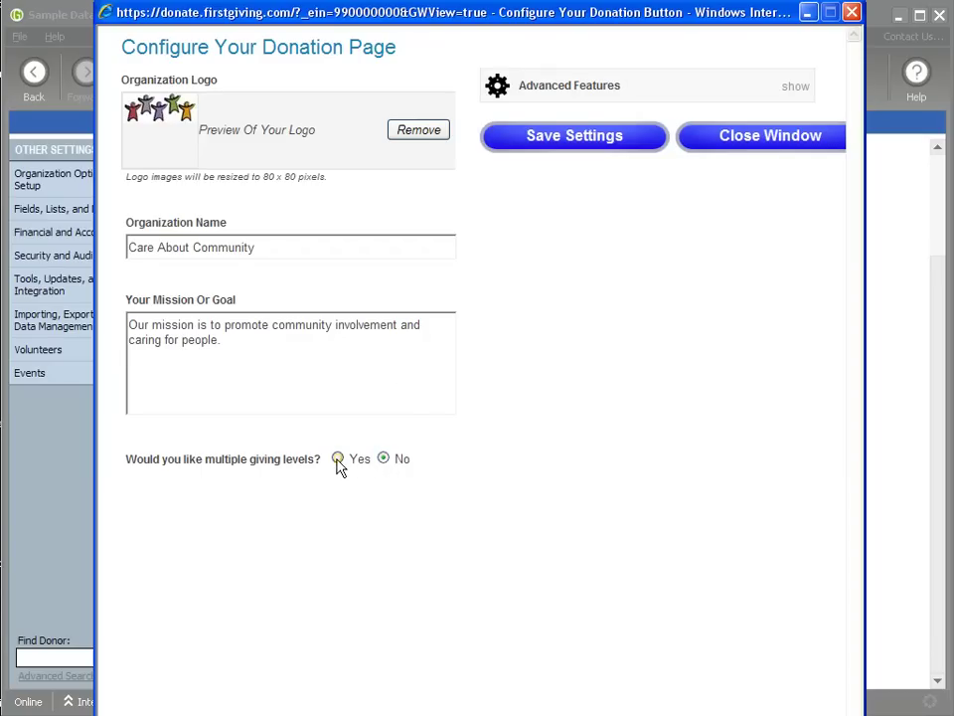
left_click(338, 458)
left_click_drag(528, 96, 473, 102)
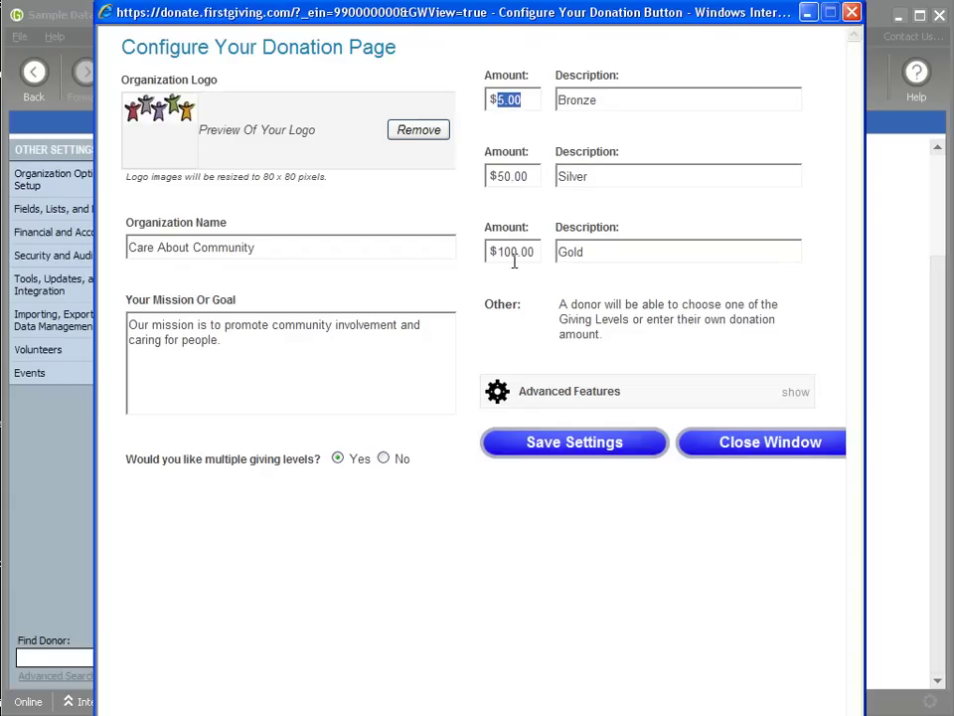
left_click_drag(486, 303, 592, 320)
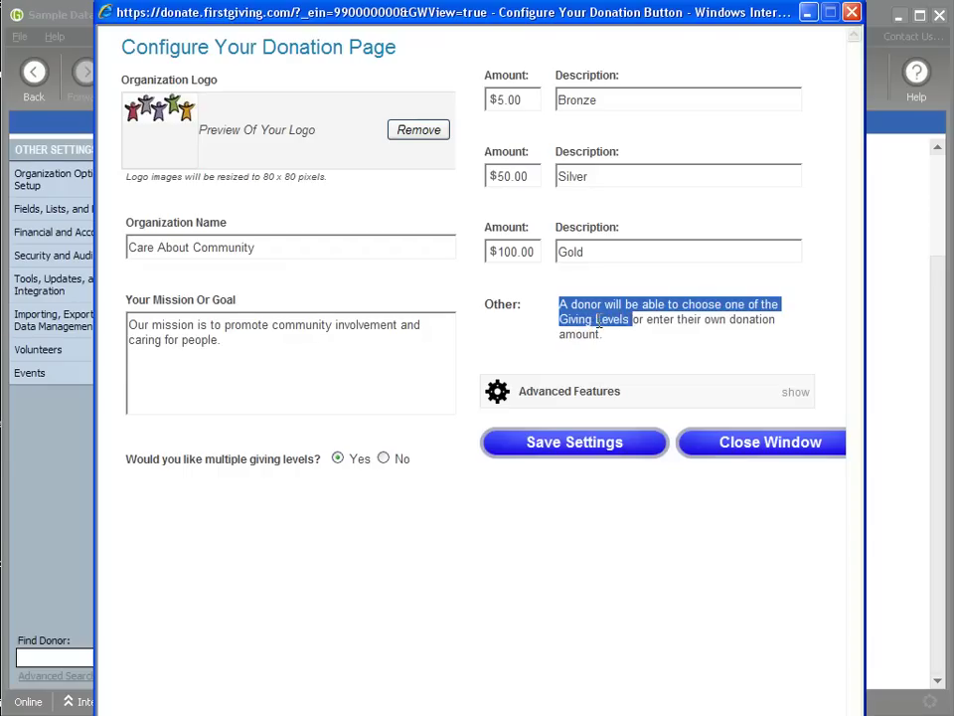
left_click(643, 322)
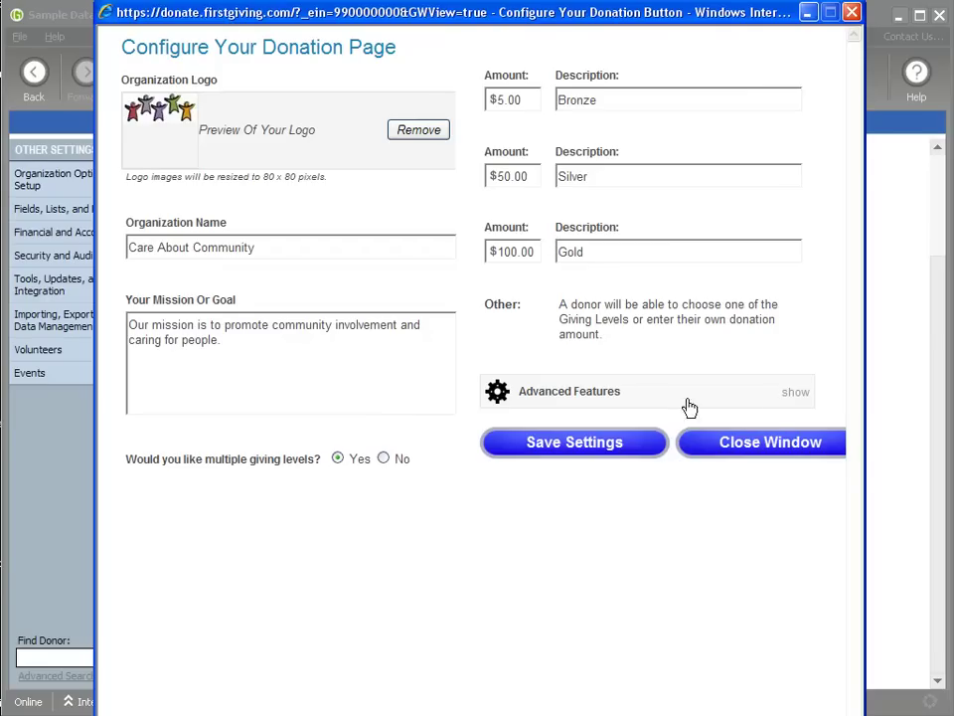
Step: Set recurring donations, transaction-fee invitation and notification emails to No, then close the window
left_click(797, 393)
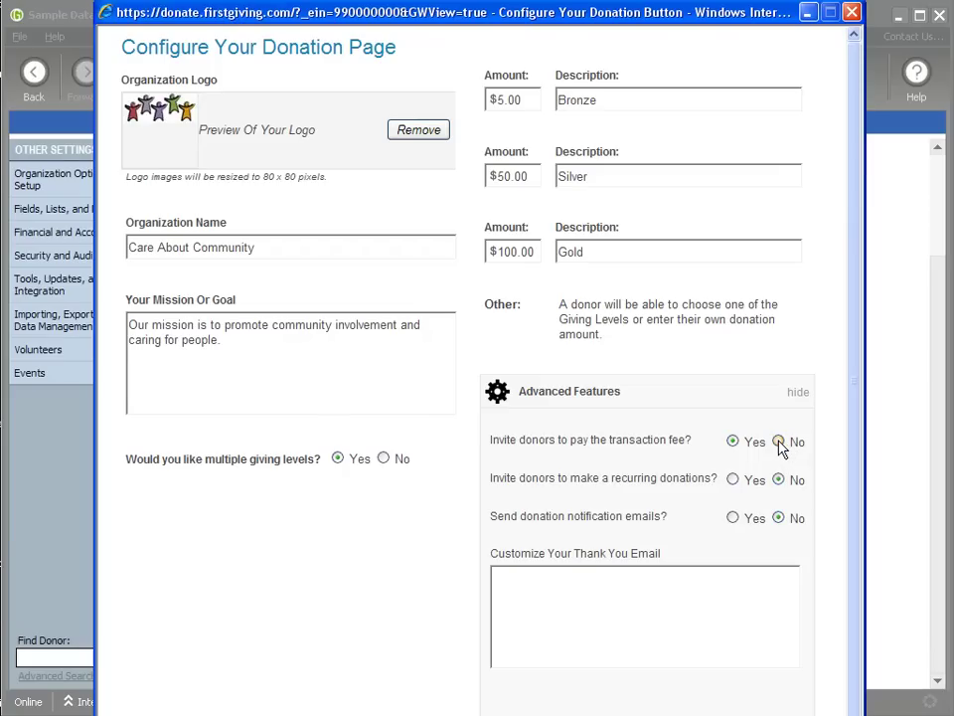
left_click(733, 479)
left_click(779, 479)
left_click(780, 442)
left_click(733, 517)
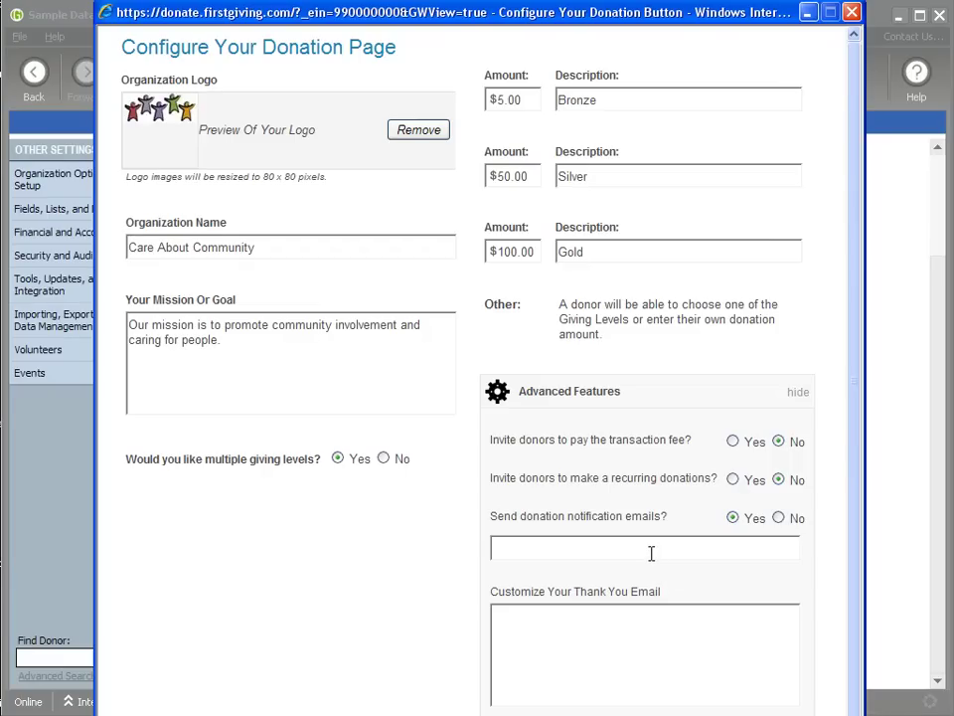
left_click(779, 519)
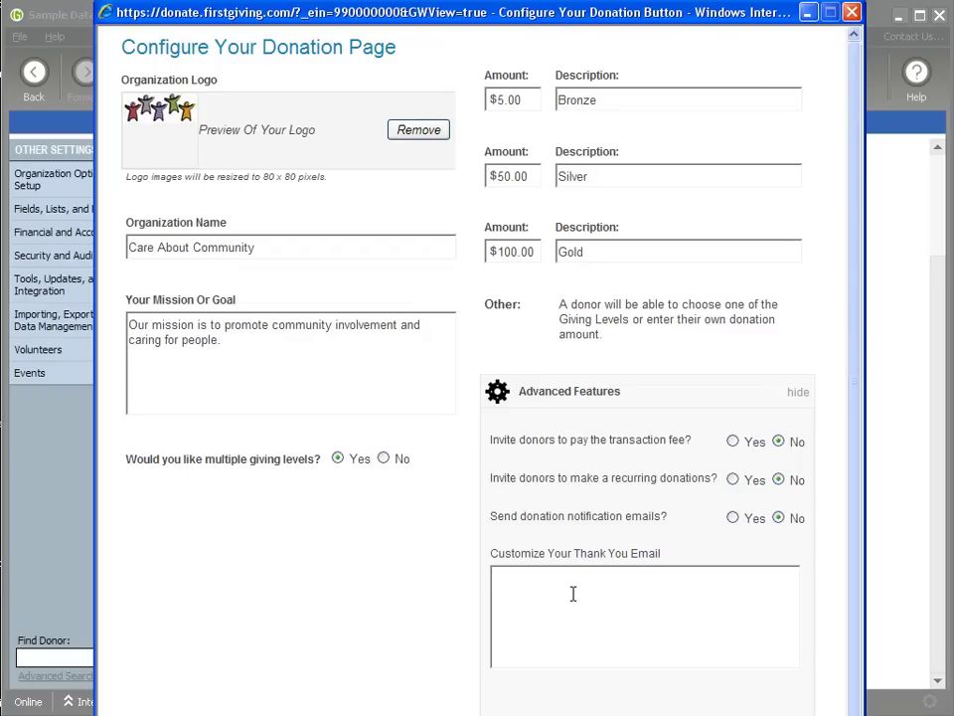
scroll(578, 592, "down", 1)
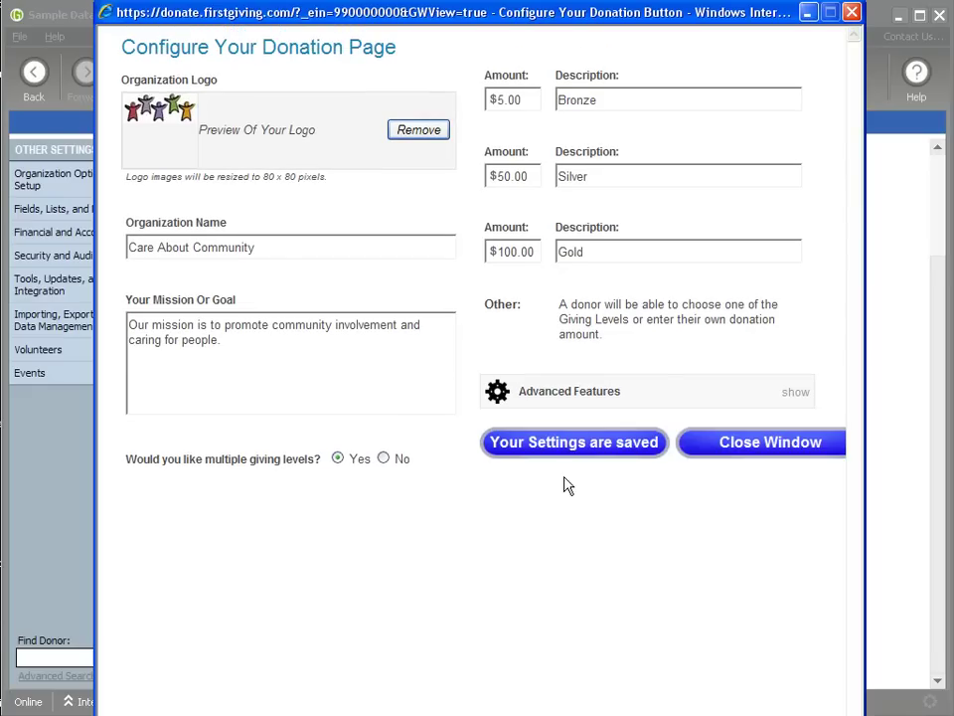
left_click(761, 453)
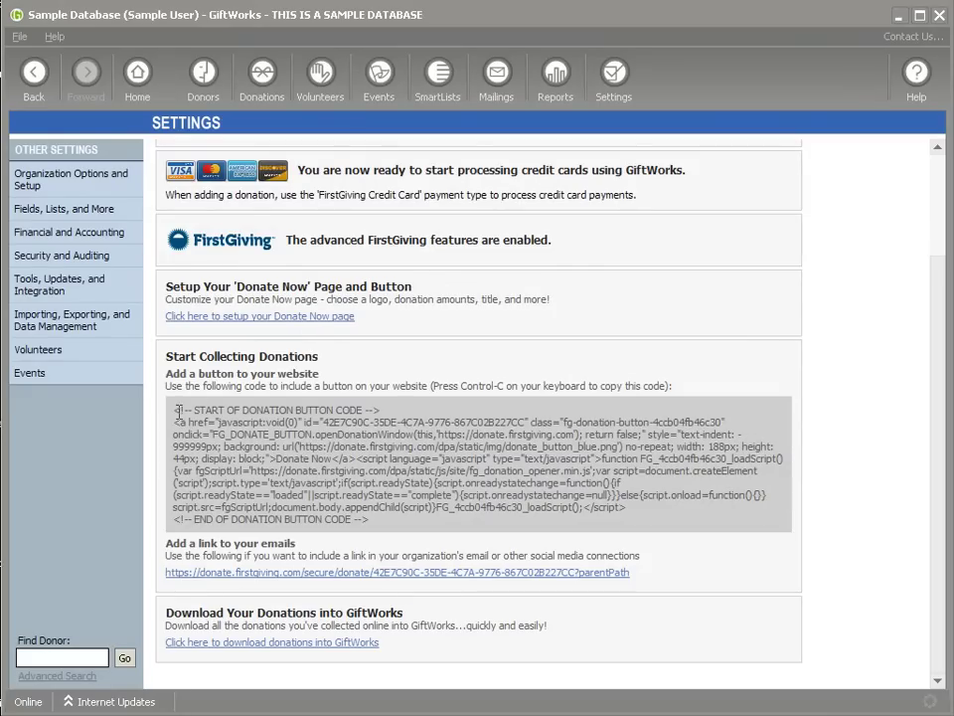
Step: Select and copy the entire Donate Now button code from GiftWorks
left_click_drag(173, 410, 446, 534)
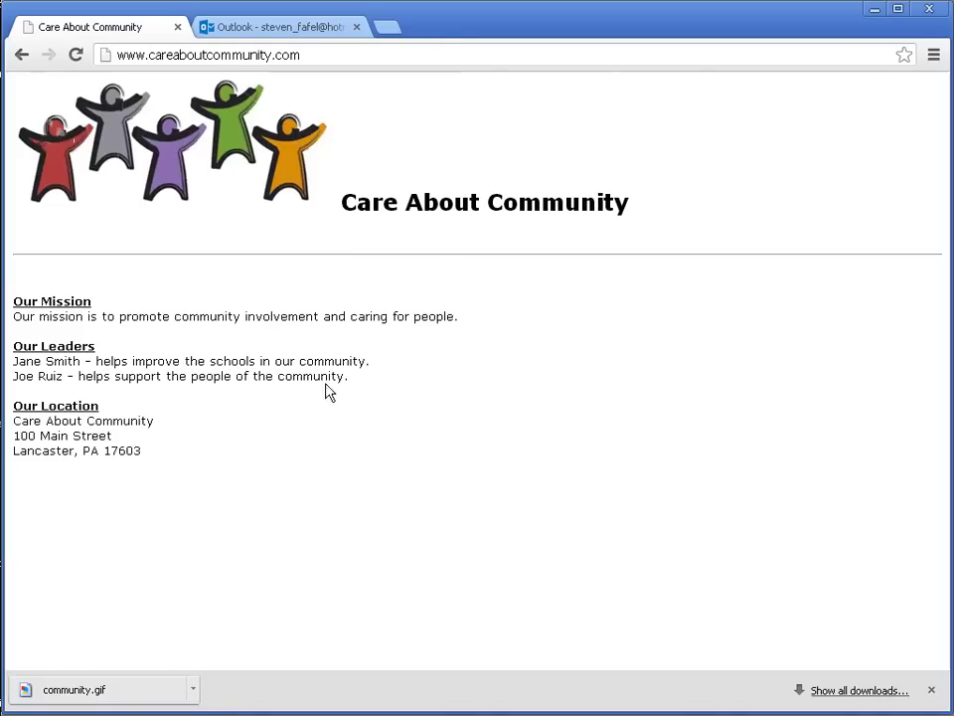
key("F5")
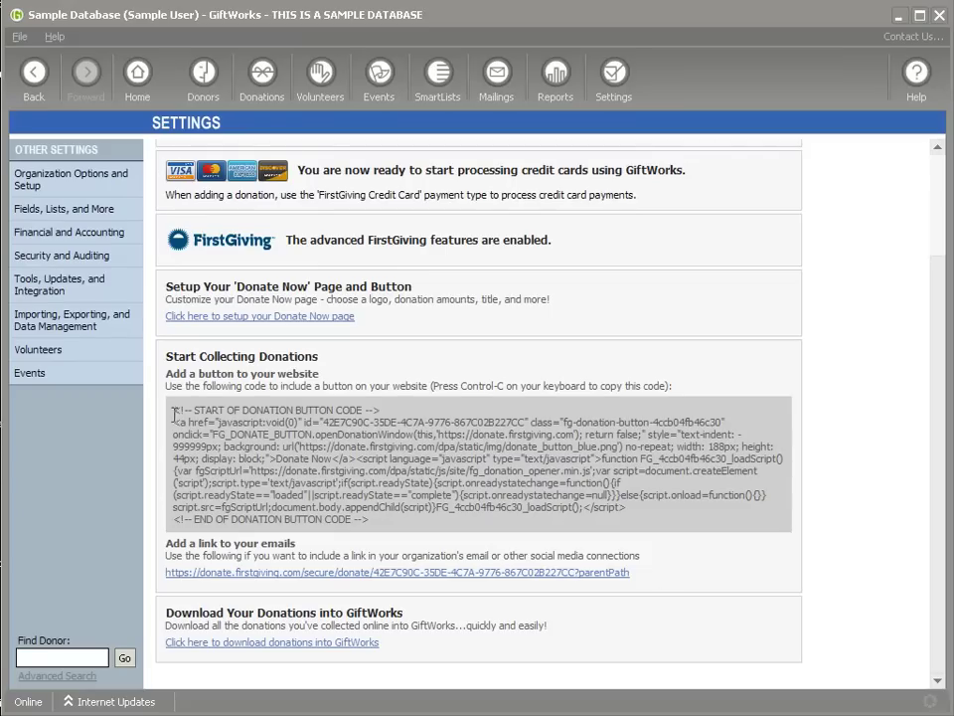
Step: Paste the donation button code on a new line in index.htm and save the file
left_click_drag(174, 413, 384, 525)
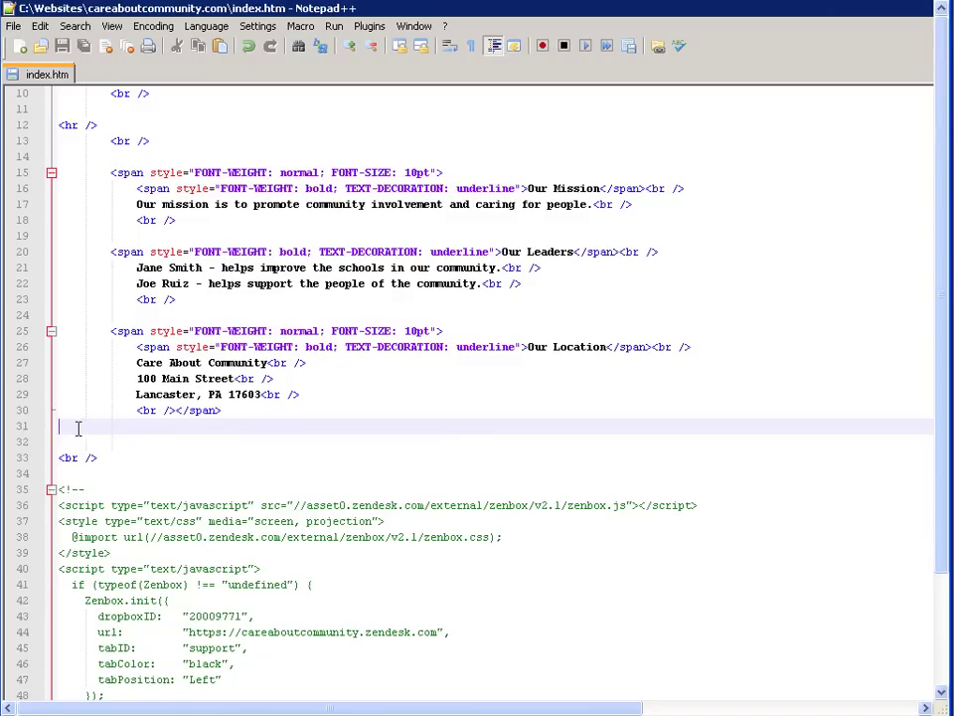
key("Return")
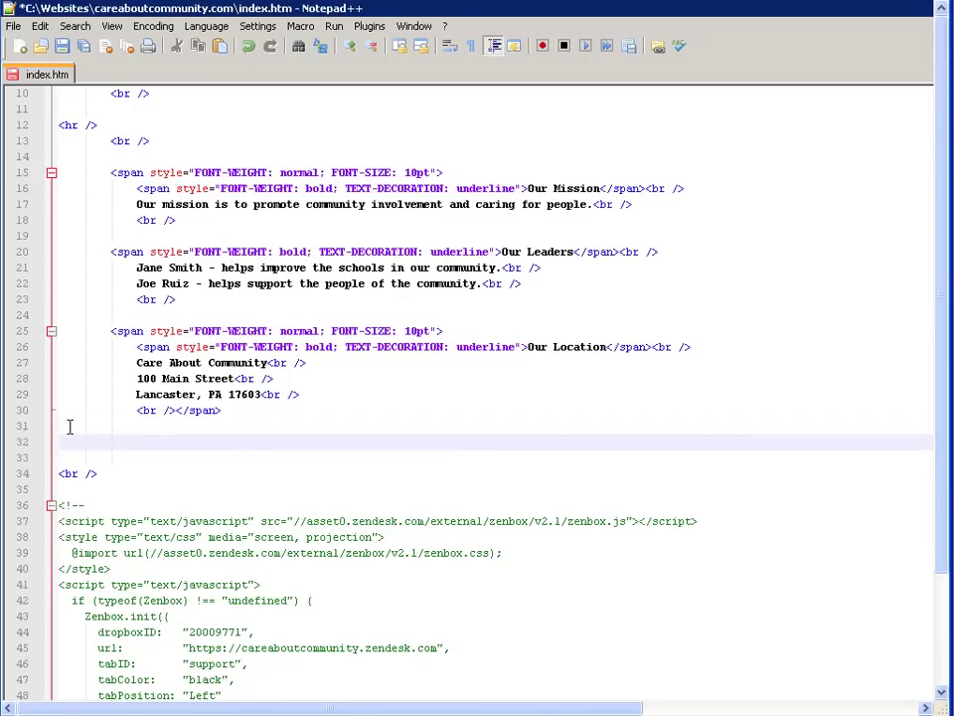
key("ctrl+v")
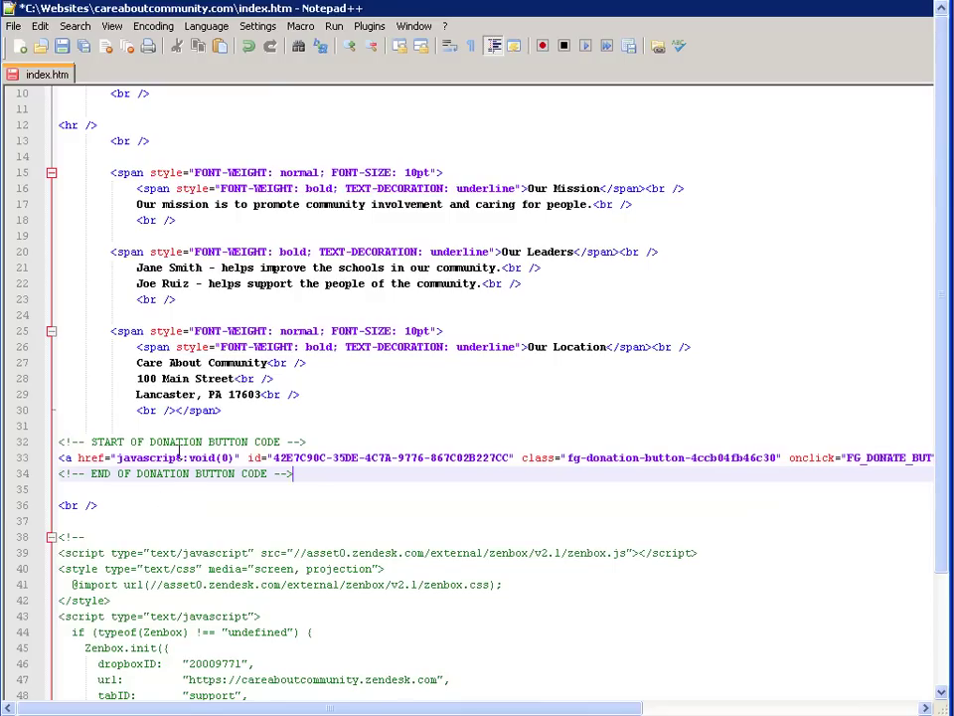
key("ctrl+s")
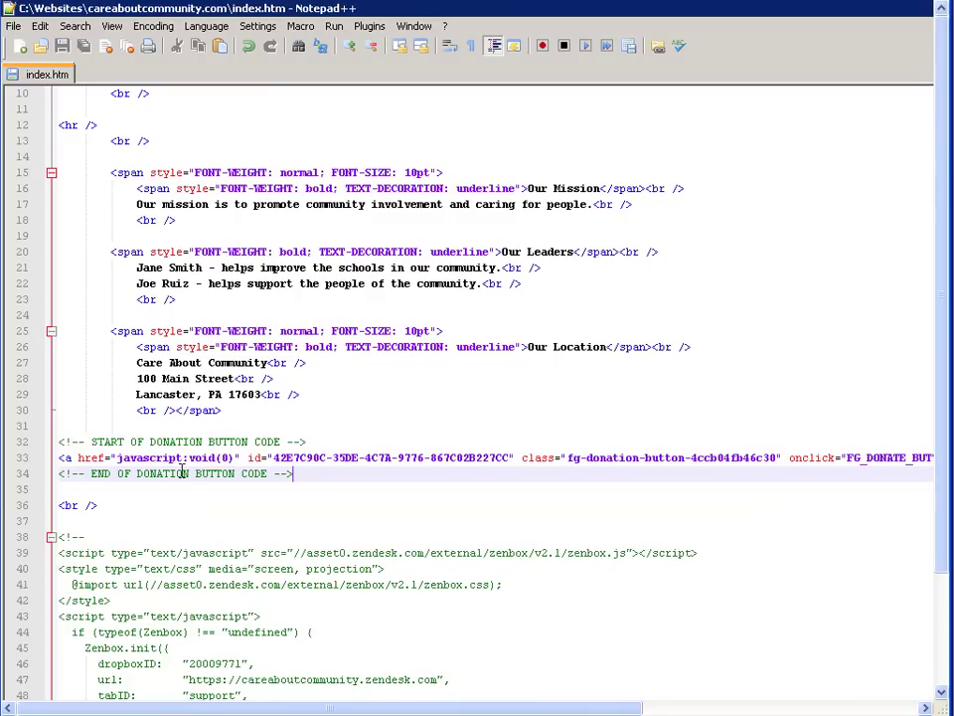
key("alt+Tab")
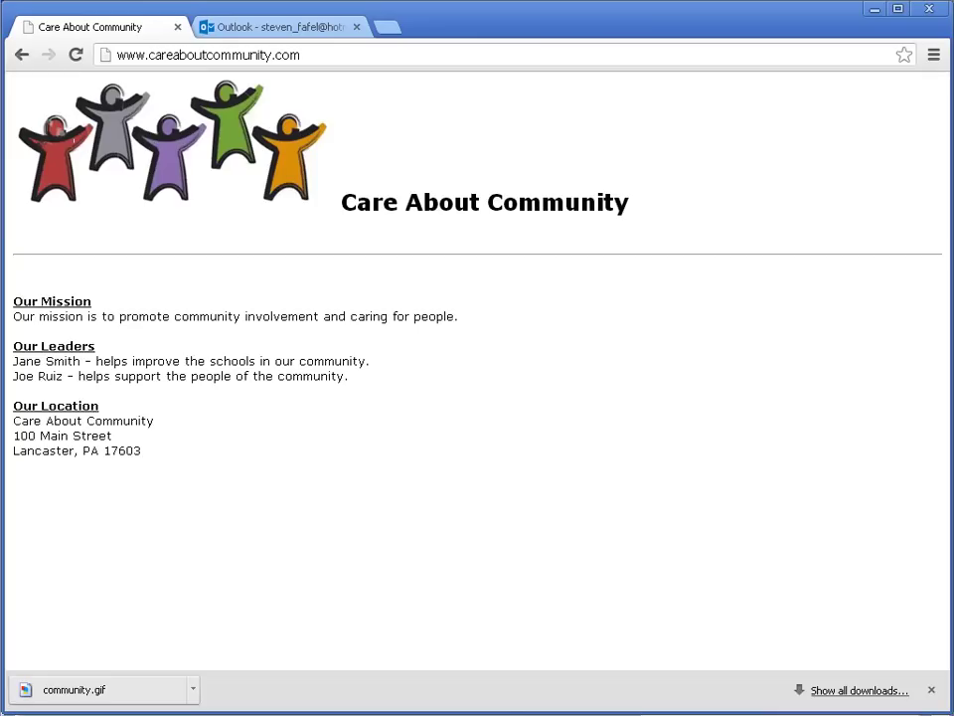
key("F5")
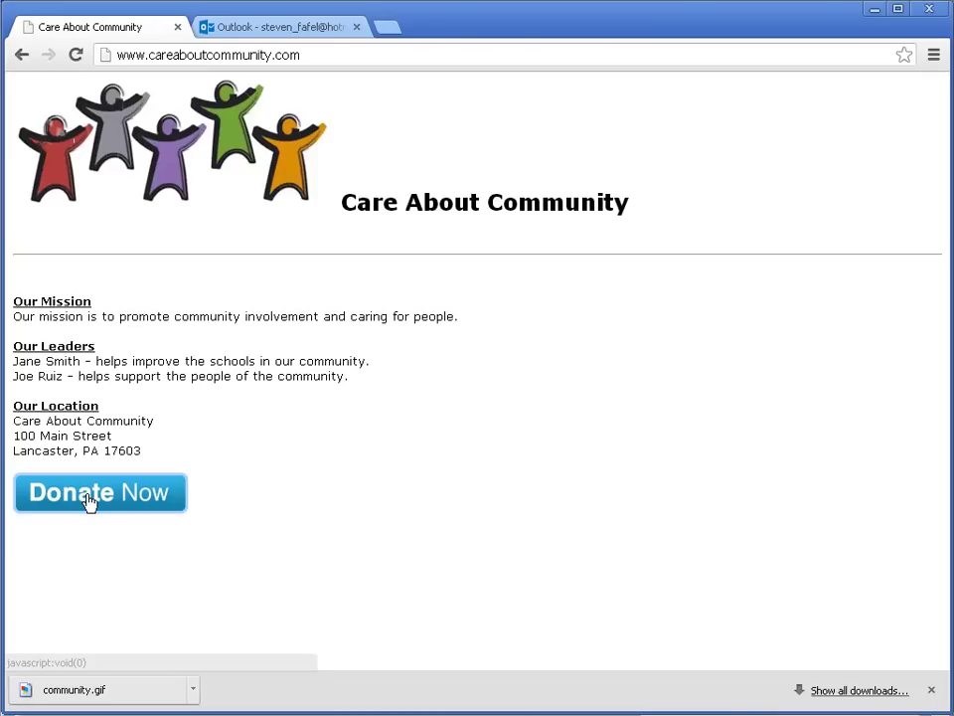
left_click(89, 502)
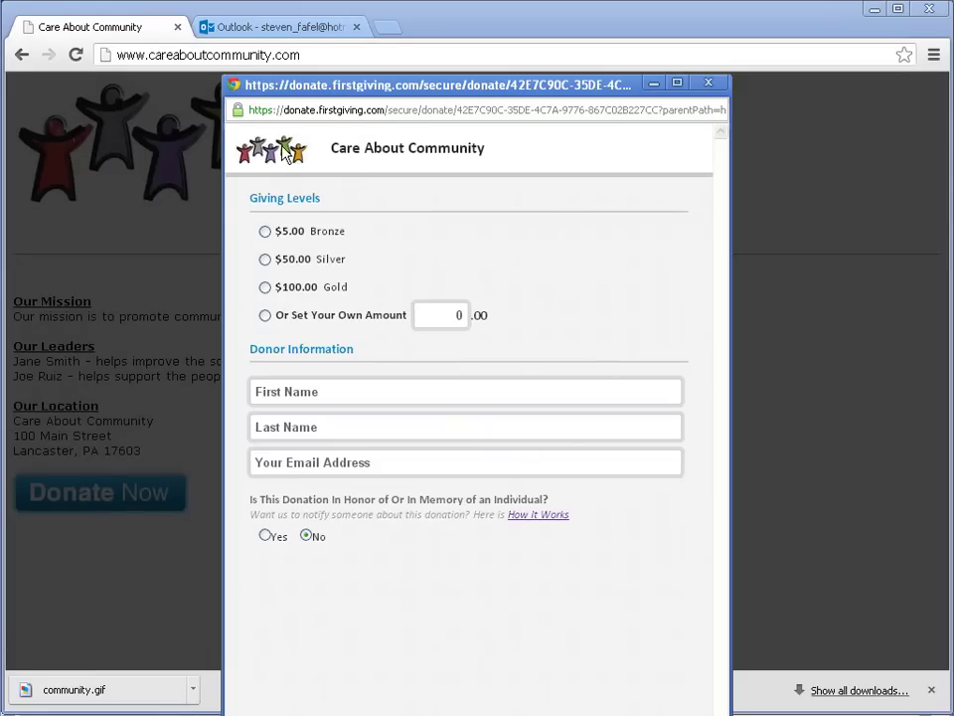
left_click_drag(331, 147, 479, 149)
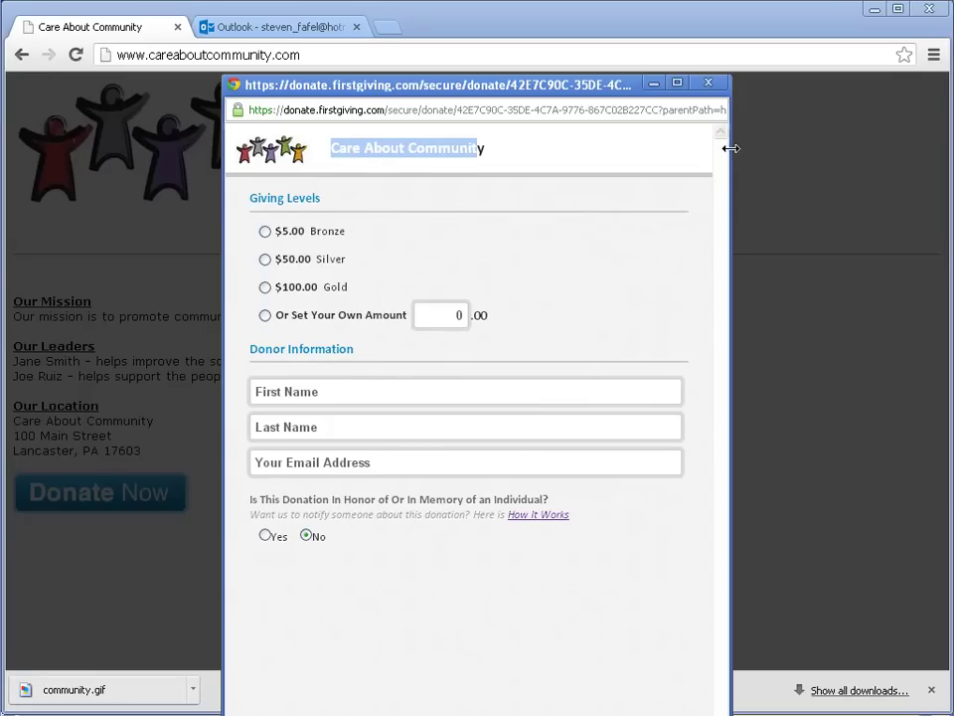
left_click_drag(851, 149, 930, 149)
left_click_drag(761, 95, 550, 11)
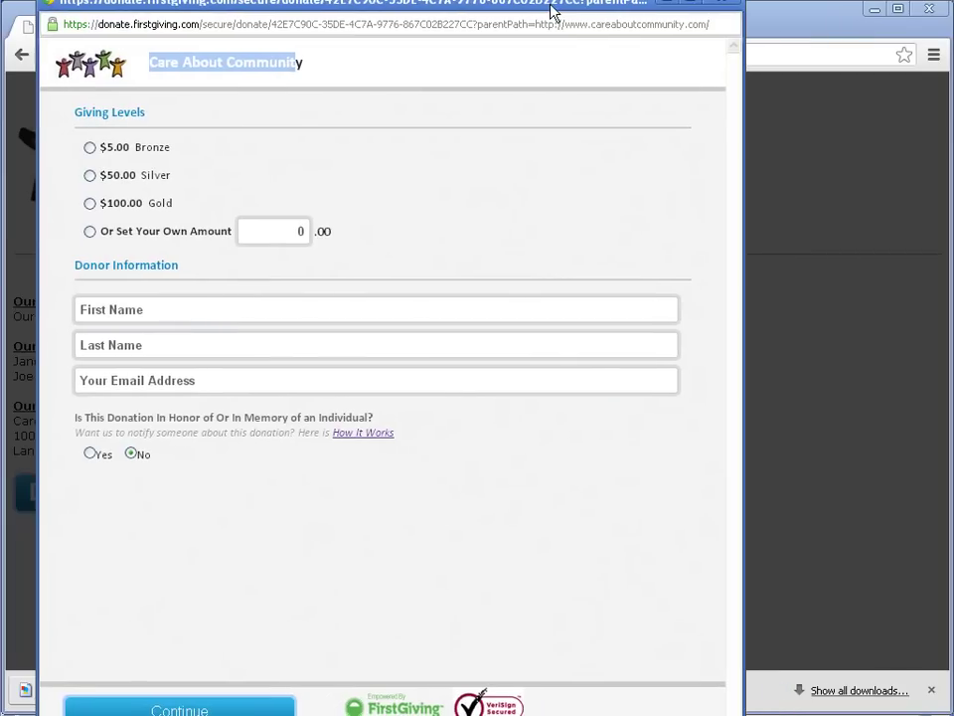
left_click_drag(752, 408, 884, 368)
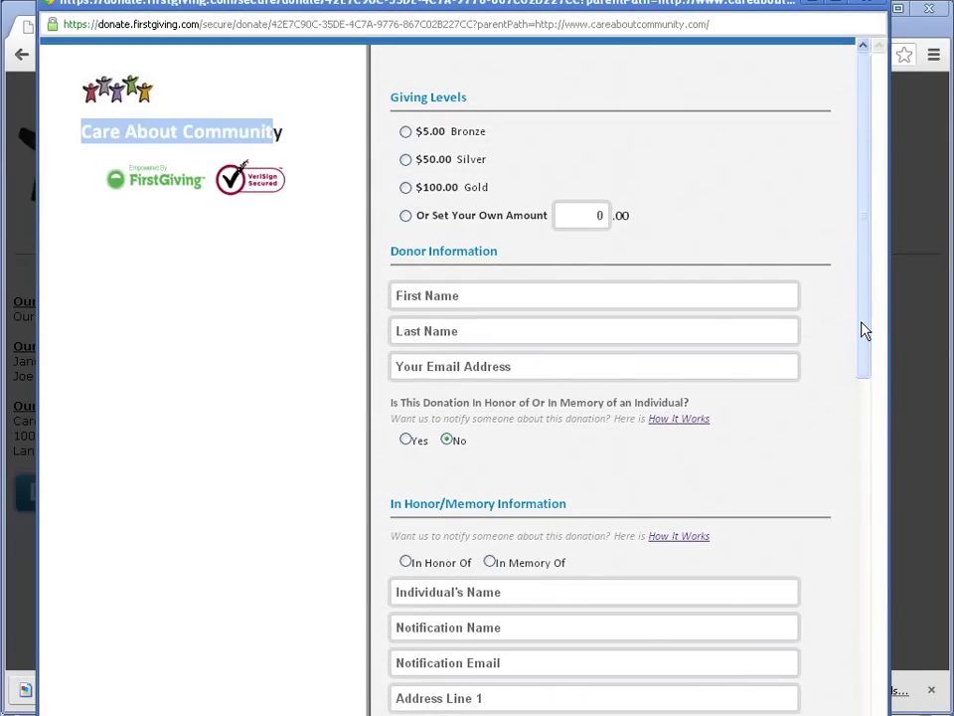
left_click_drag(868, 330, 848, 297)
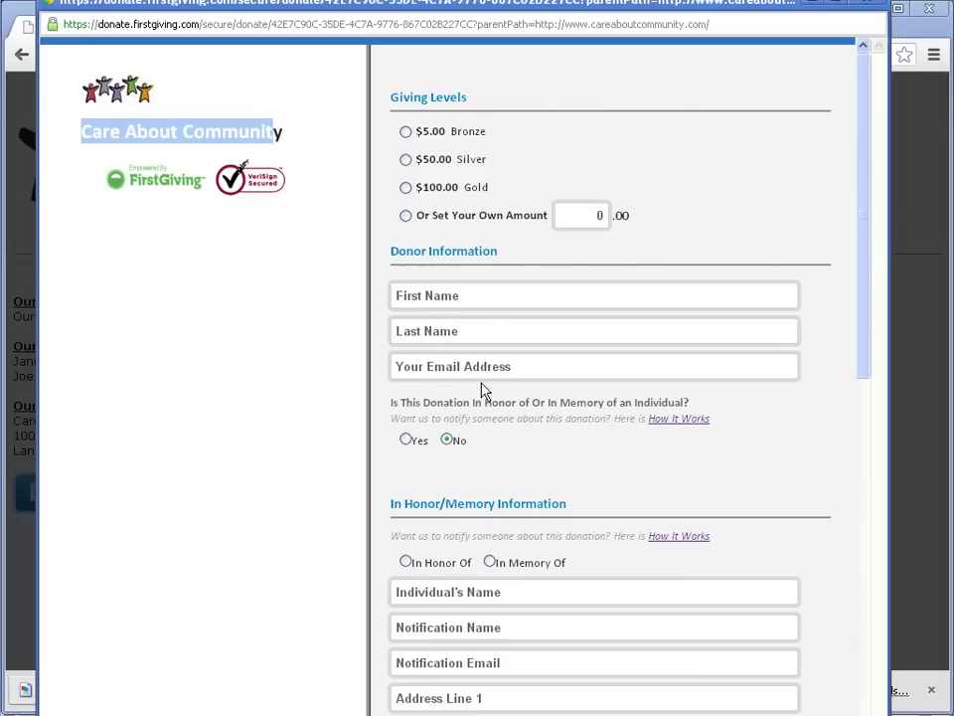
left_click_drag(865, 264, 865, 618)
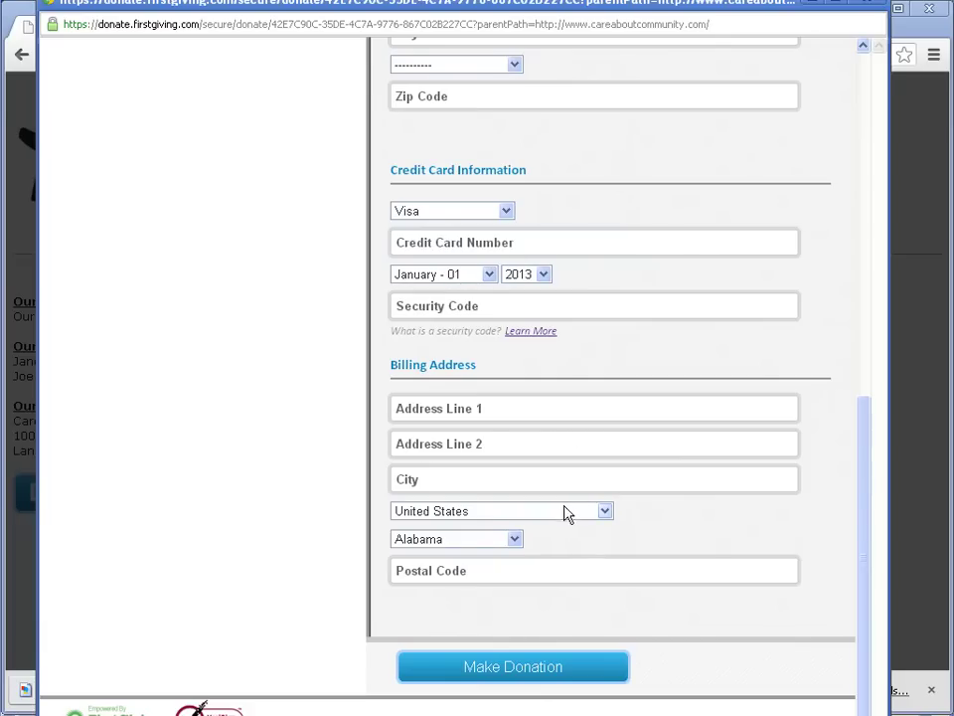
left_click_drag(865, 609, 860, 119)
left_click(872, 6)
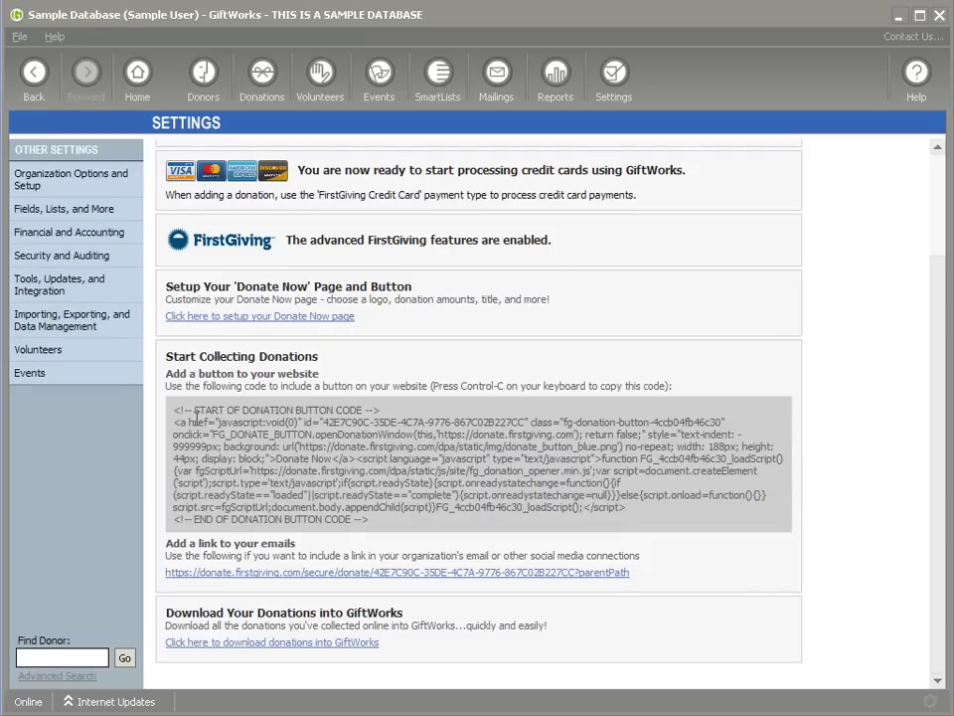
Step: Select the 'Add a link to your emails' URL and open it in a browser
left_click_drag(174, 410, 372, 520)
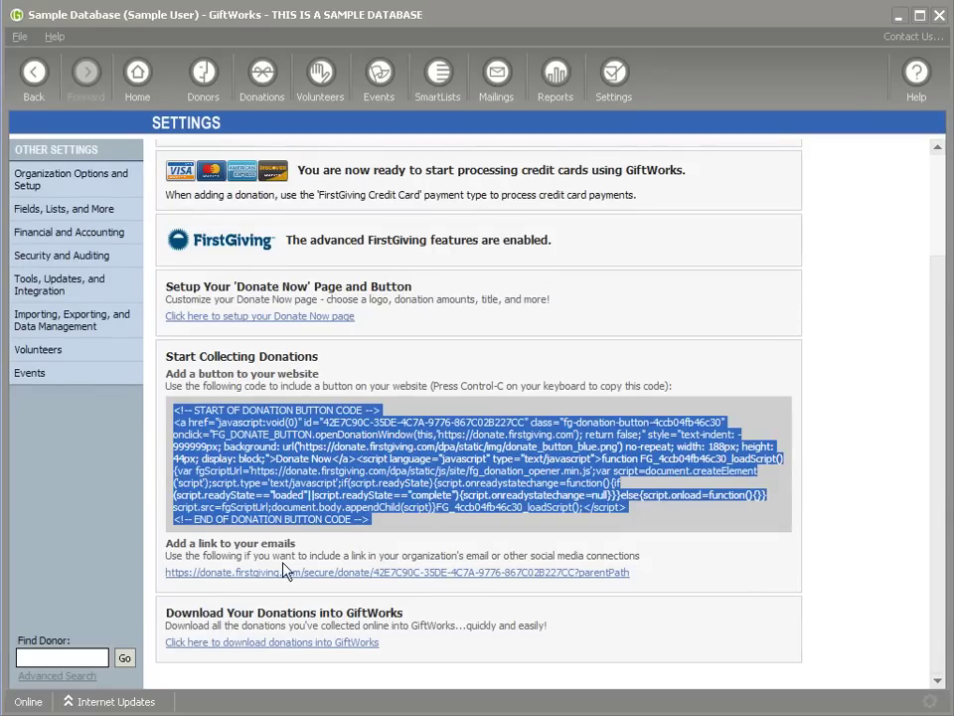
left_click_drag(167, 573, 632, 602)
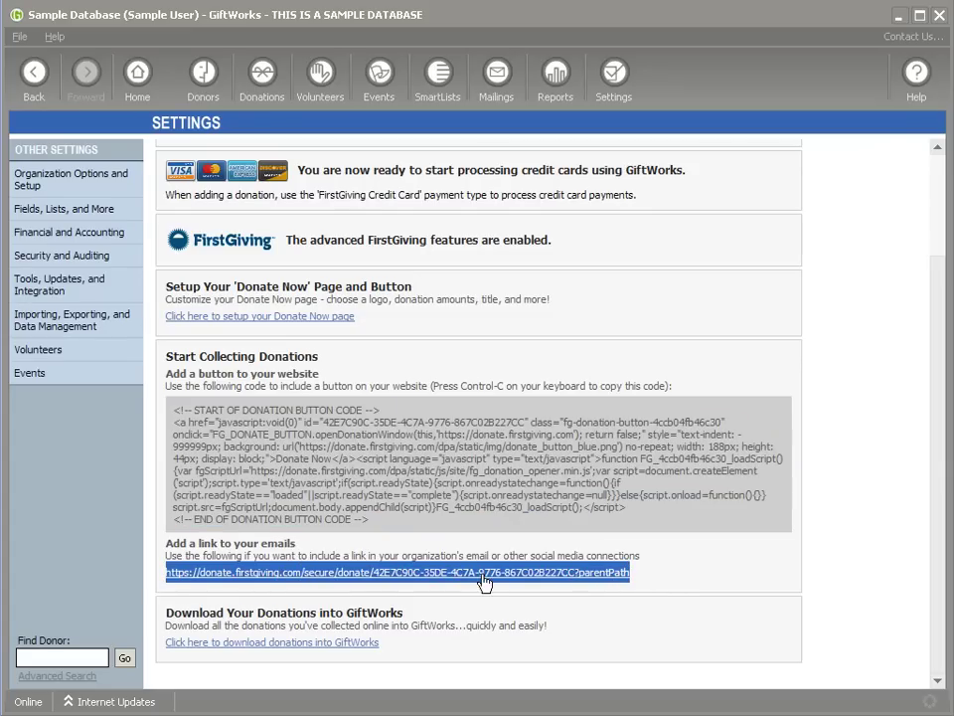
left_click(306, 584)
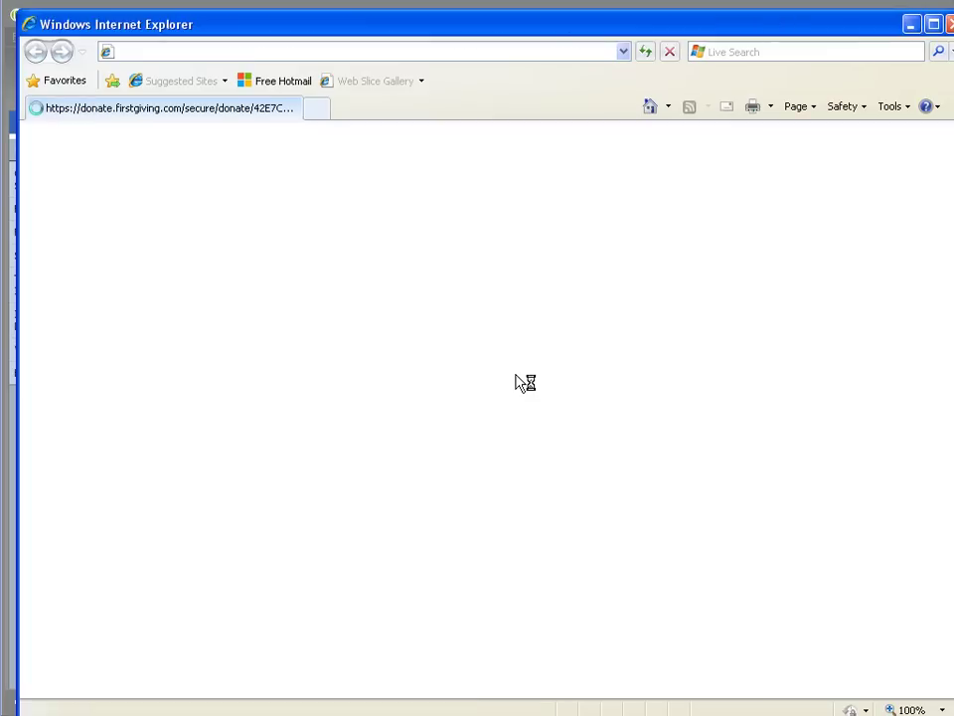
Step: Close the Internet Explorer window showing the FirstGiving donation page
left_click_drag(364, 34, 347, 26)
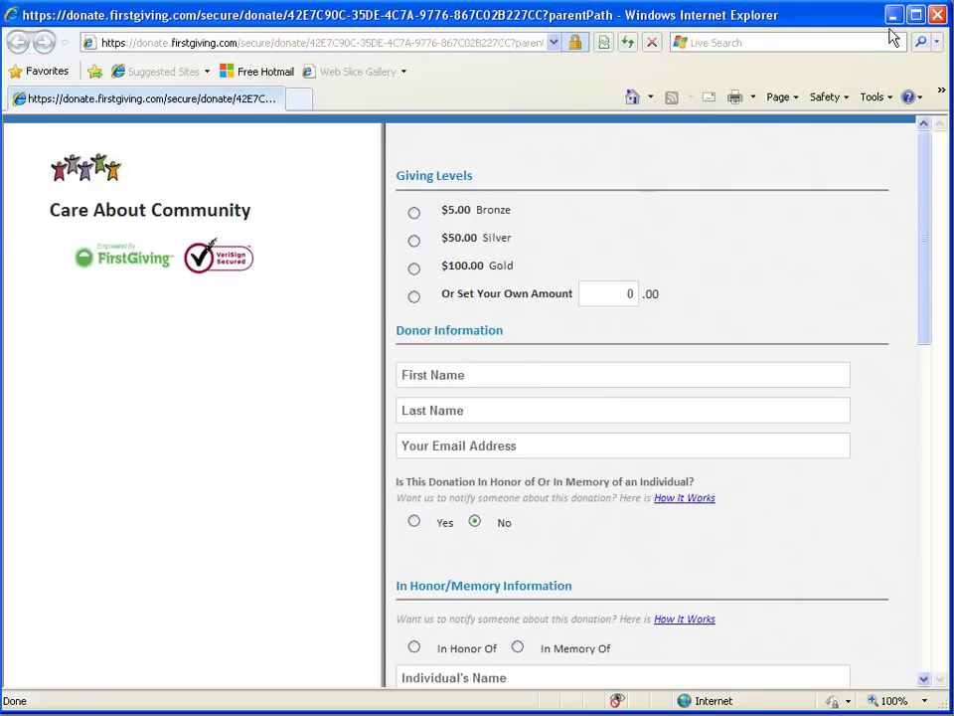
left_click(936, 16)
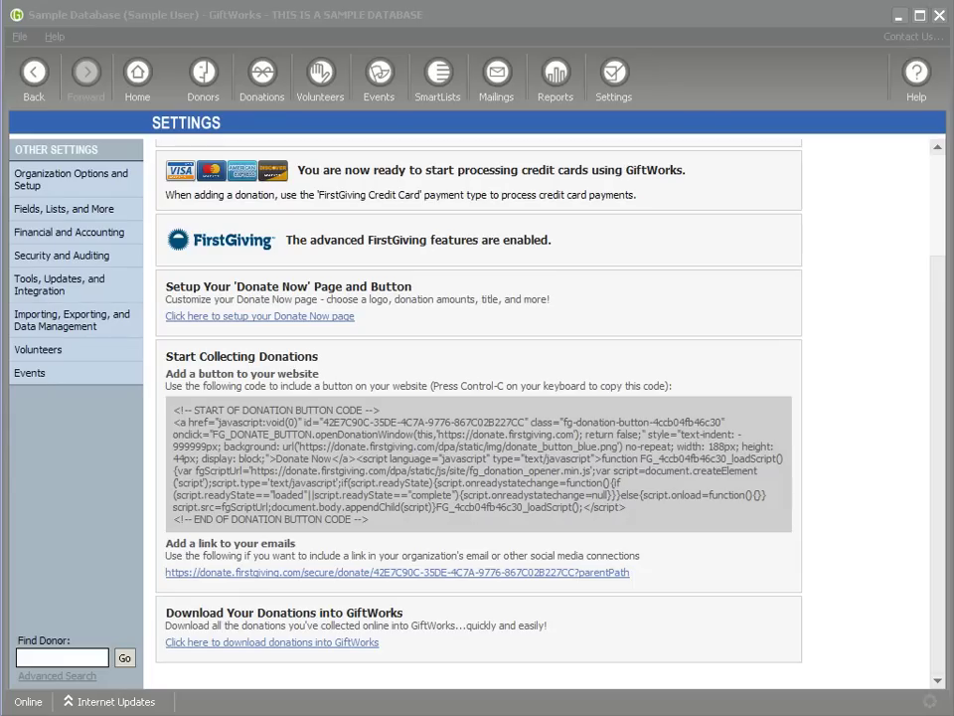
Step: Start a $1.00 donation for the recently added donor, paid by FirstGiving Credit Card
left_click(203, 75)
right_click(307, 267)
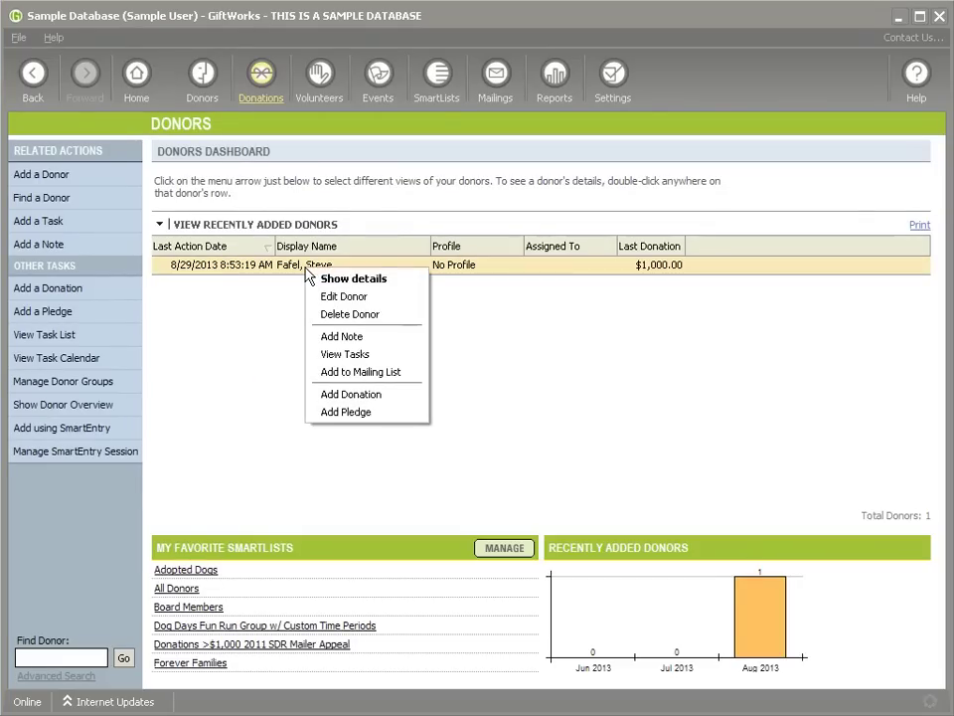
left_click(362, 396)
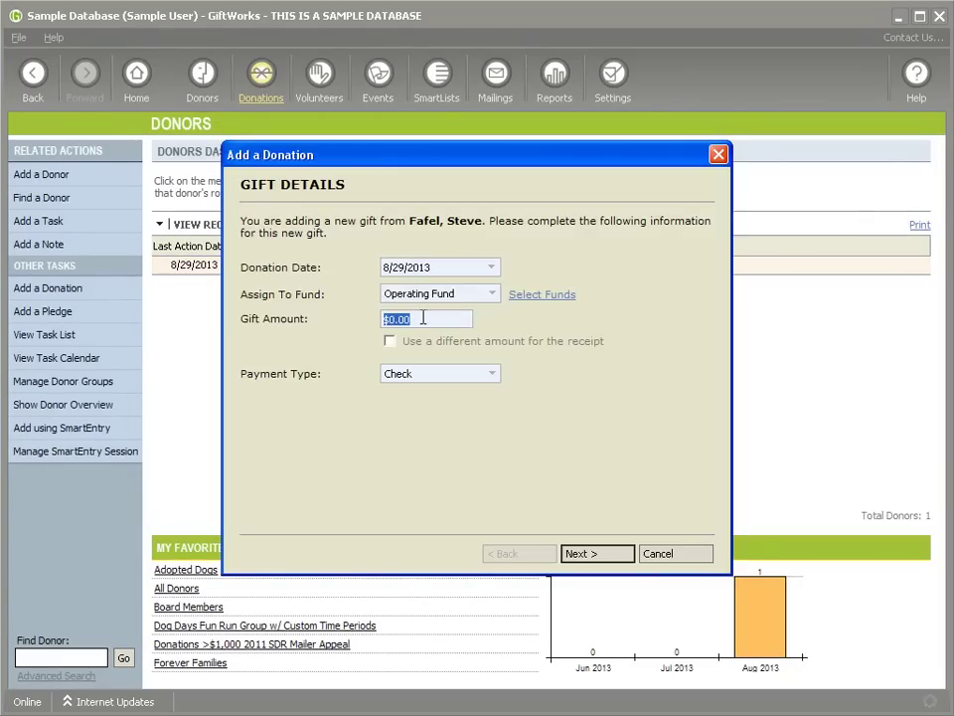
type("1")
left_click(491, 375)
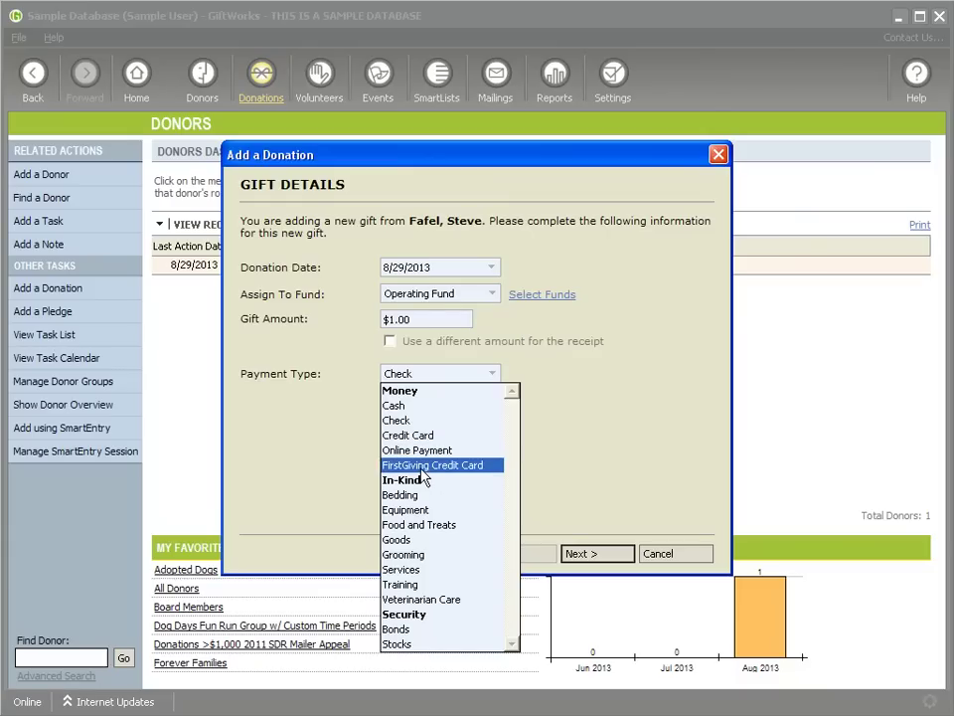
left_click(423, 471)
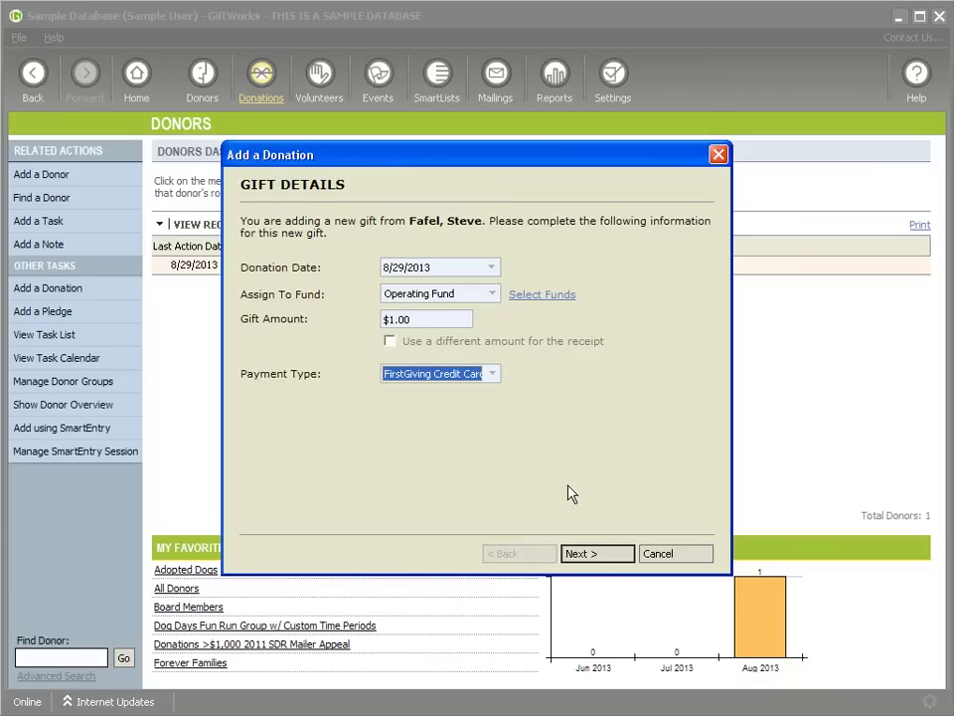
left_click(603, 560)
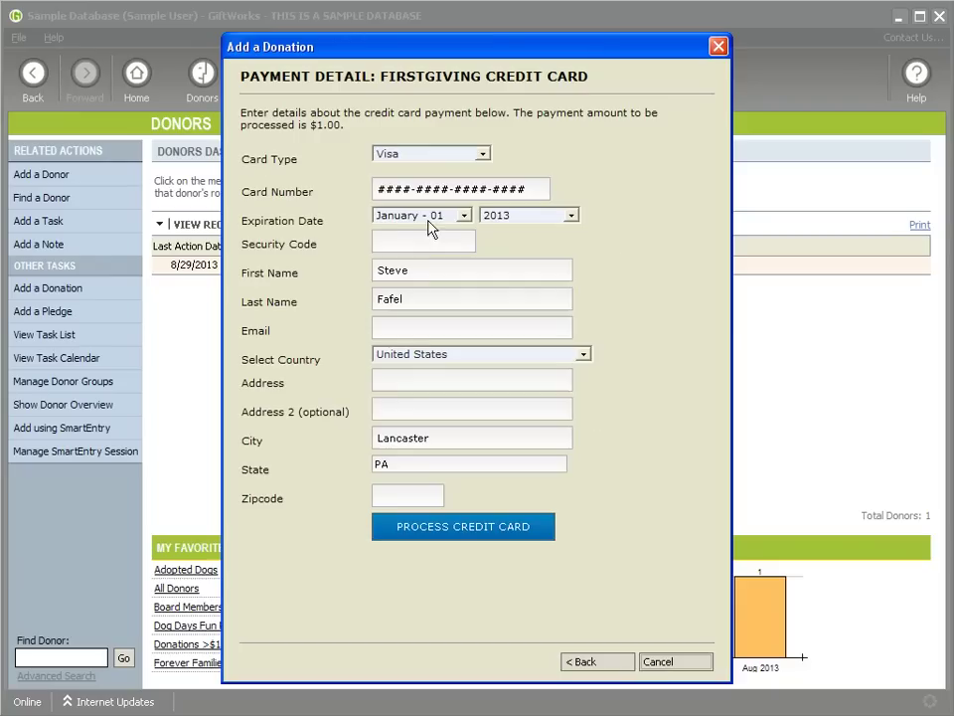
Step: Enter the card number, 2014 expiry, e-mail, street address and postal code, then process the card
left_click(404, 189)
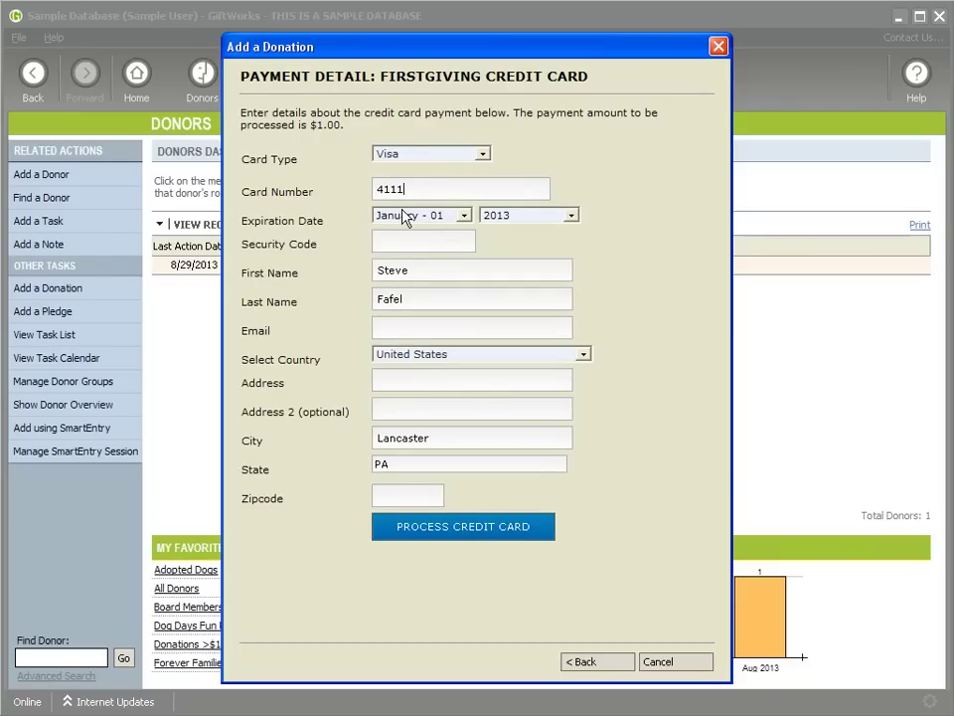
type("-1111")
key("Tab")
key("Tab")
key("Down")
key("Tab")
key("Tab")
key("Tab")
key("Tab")
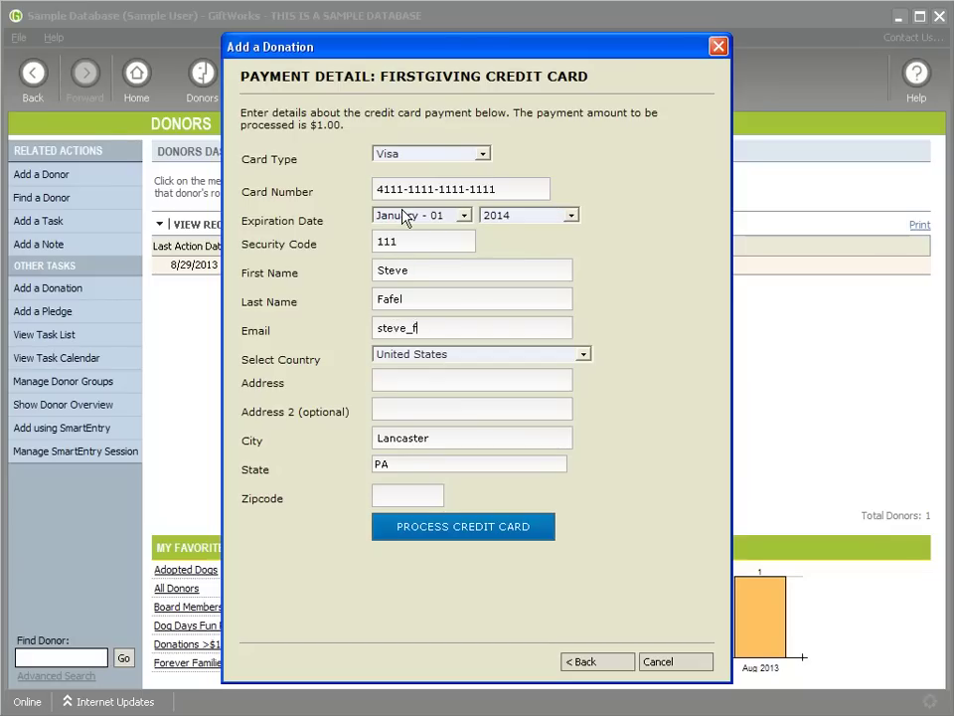
key("Tab")
key("Tab")
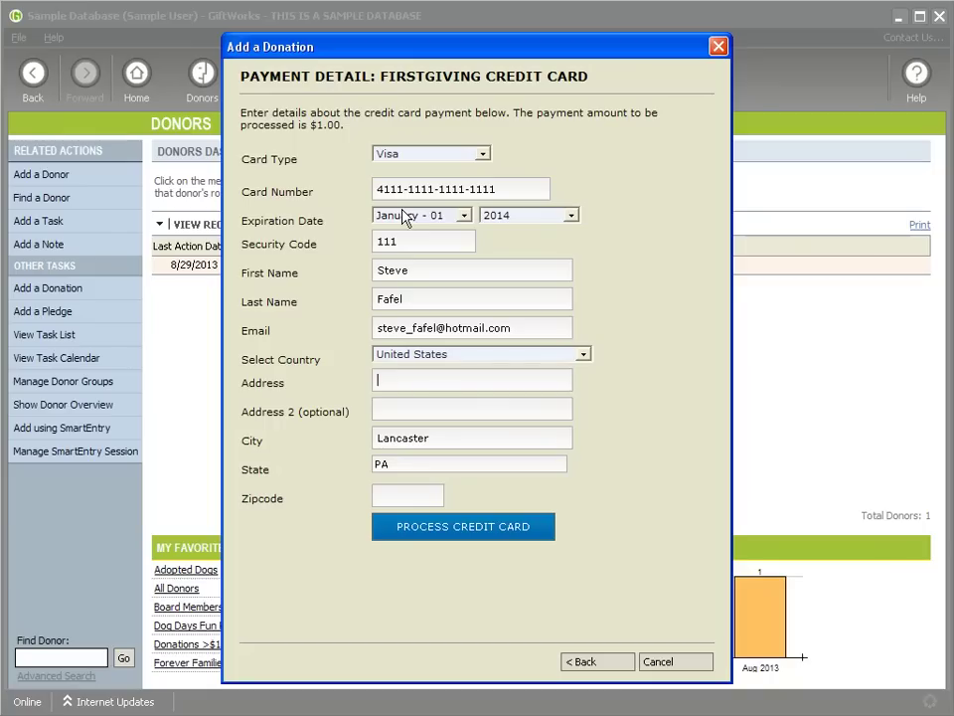
type("100 Main Street")
key("Tab")
key("Tab")
key("Tab")
key("Tab")
type("17603")
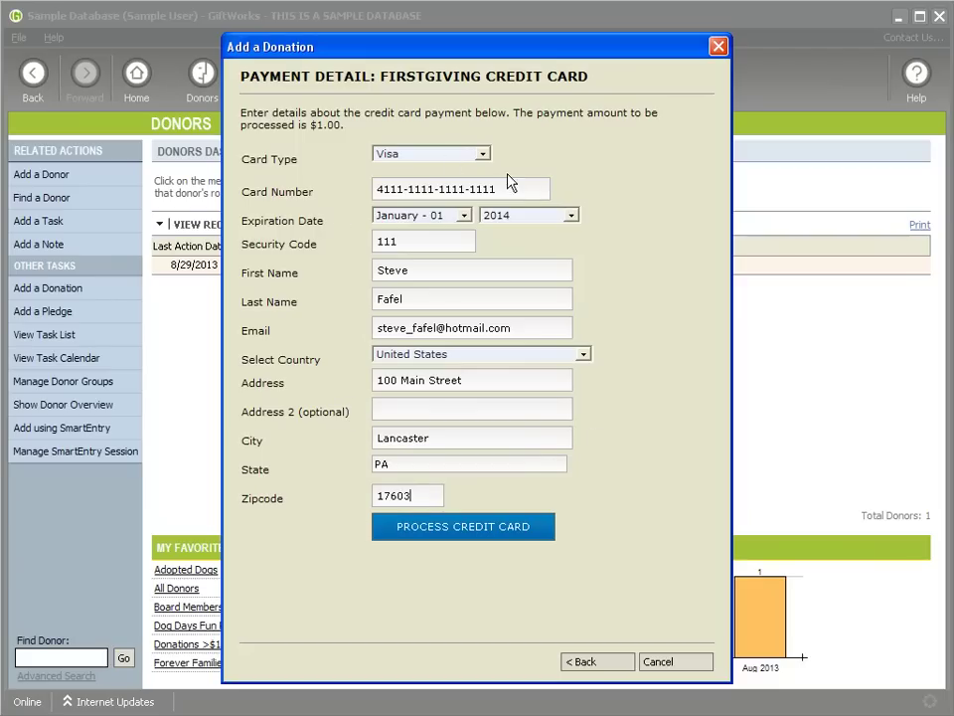
left_click(457, 535)
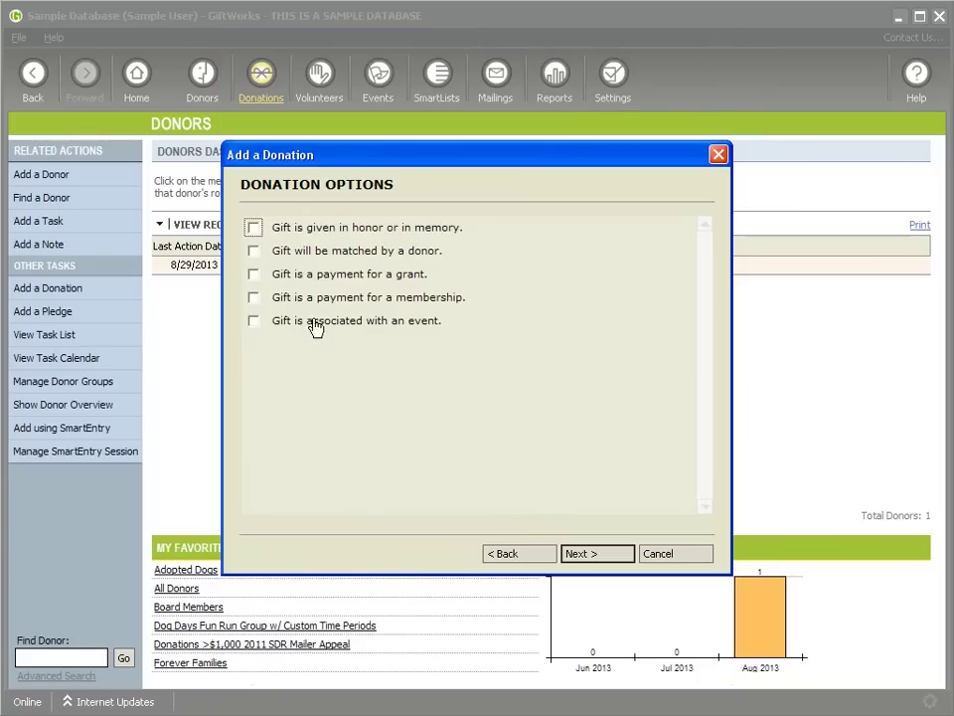
Step: Accept the default donation and acknowledgment/receipt options and save the $1.00 gift
left_click(599, 559)
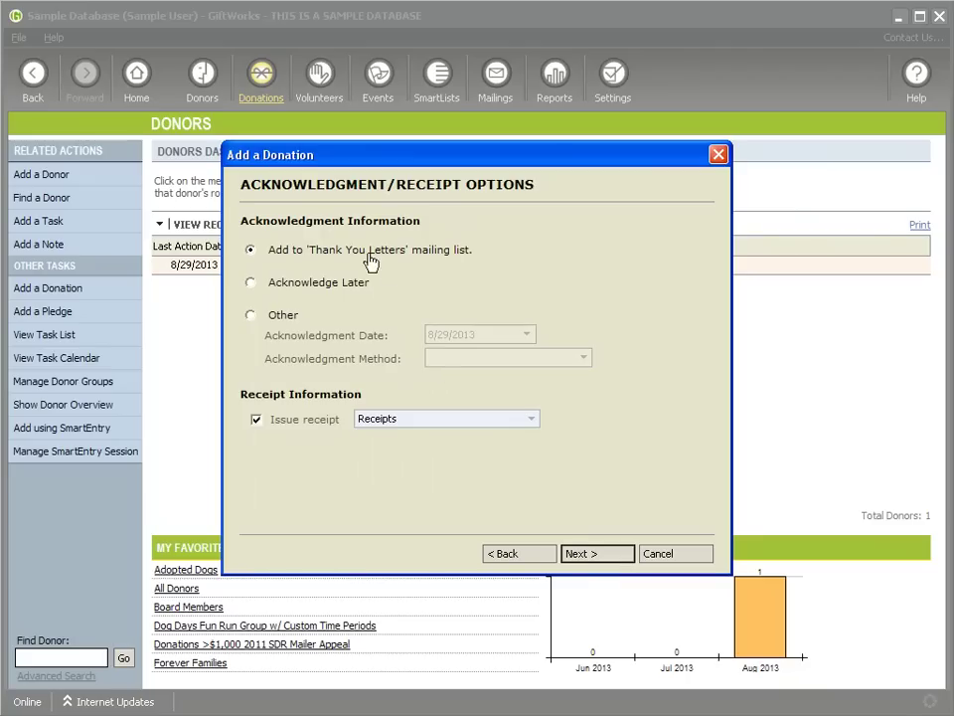
left_click(603, 562)
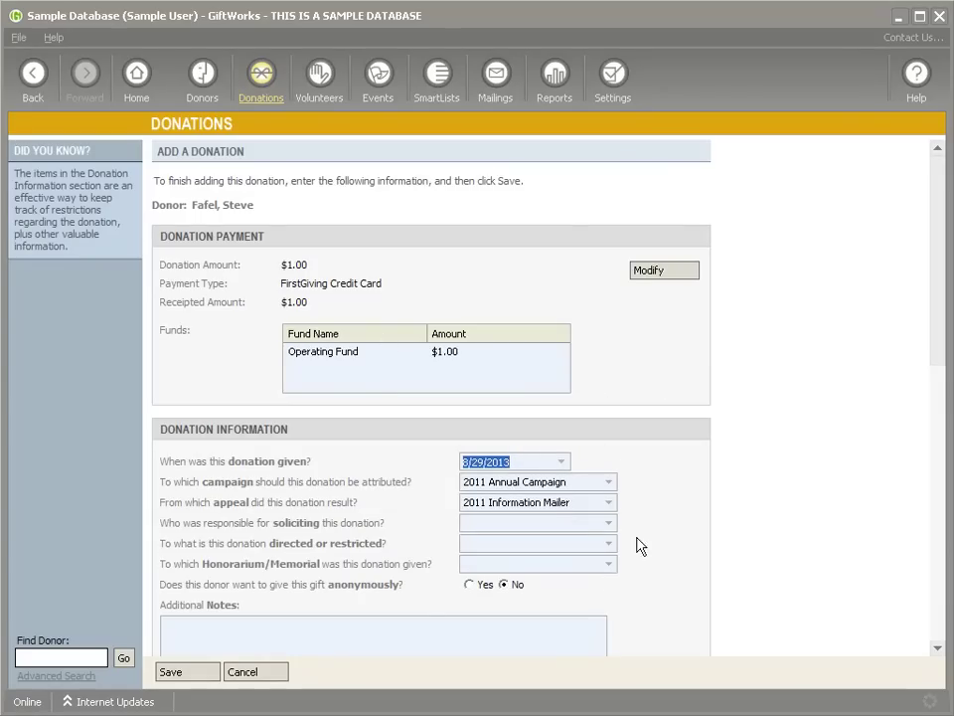
left_click(202, 673)
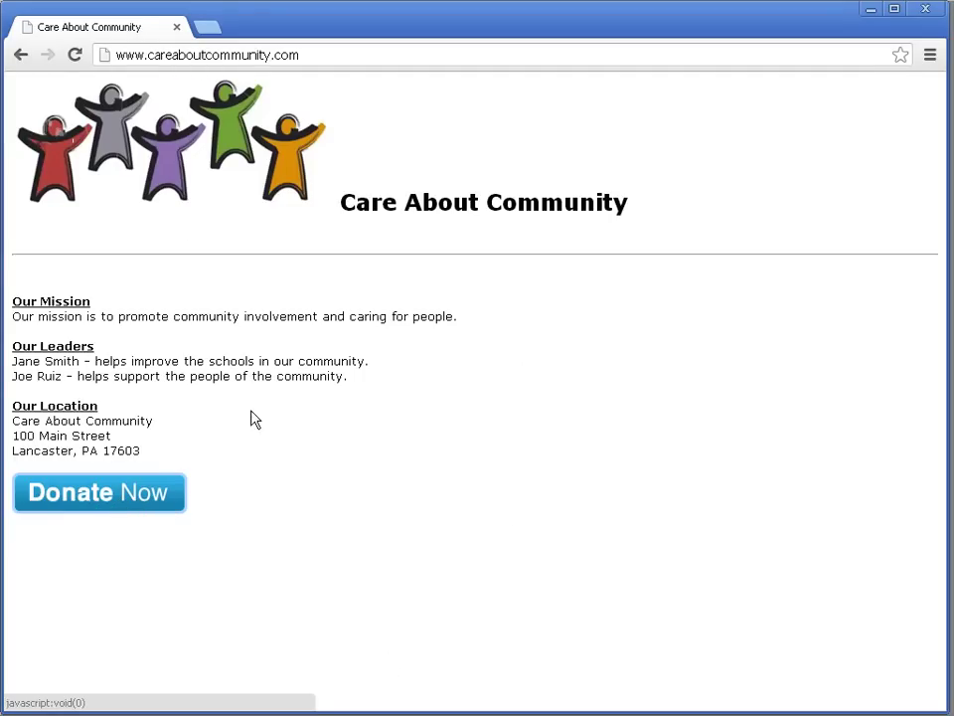
Step: Open the website's donation form, enter a $5 gift, and decline paying transaction fees
left_click(109, 504)
left_click_drag(473, 88, 474, 2)
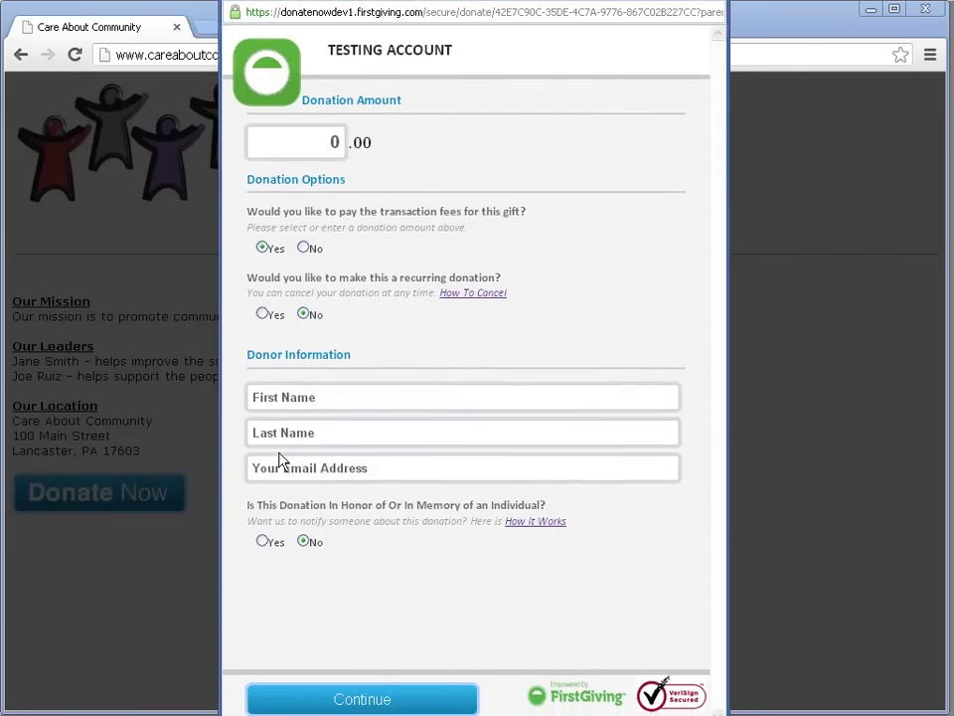
type("5")
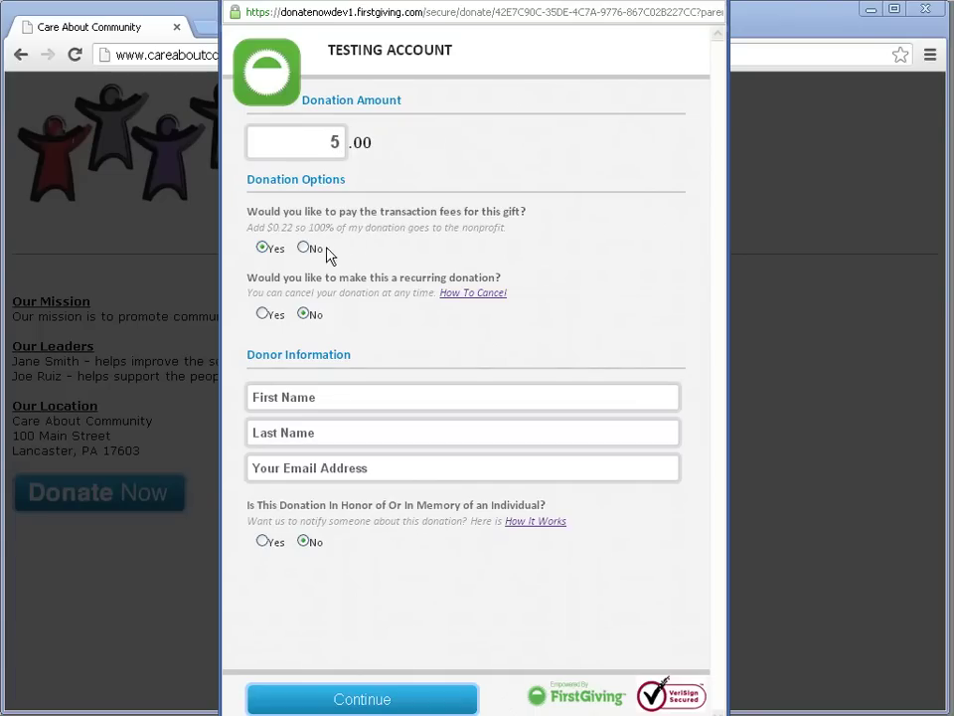
left_click_drag(267, 210, 433, 208)
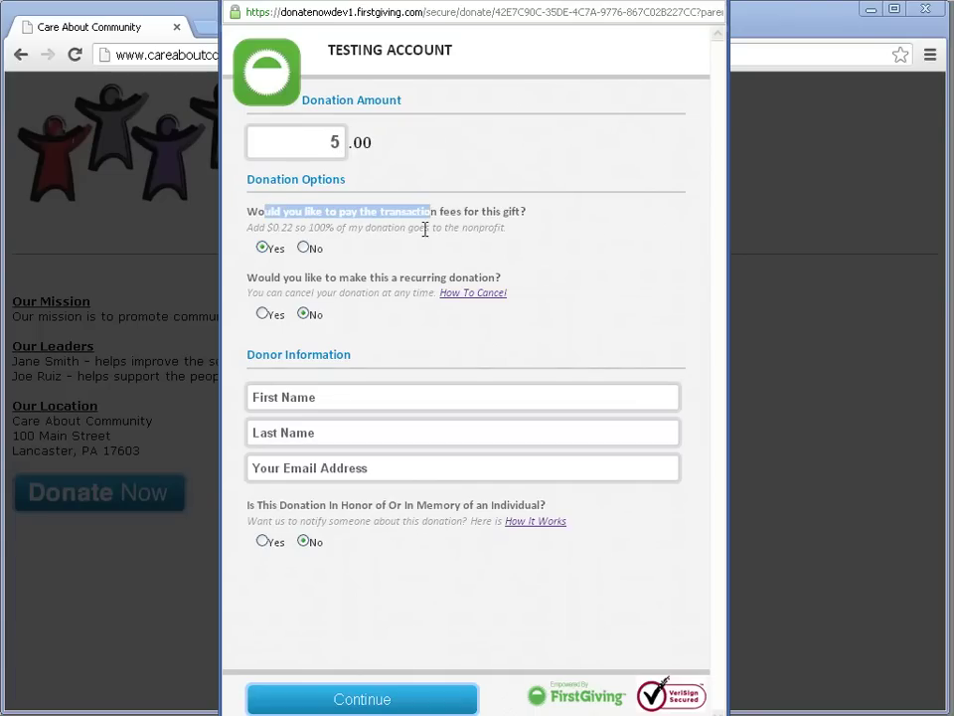
left_click(303, 248)
Step: Fill in the donor's first name, last name and e-mail, then continue to the payment form
left_click(309, 397)
key("Tab")
key("Tab")
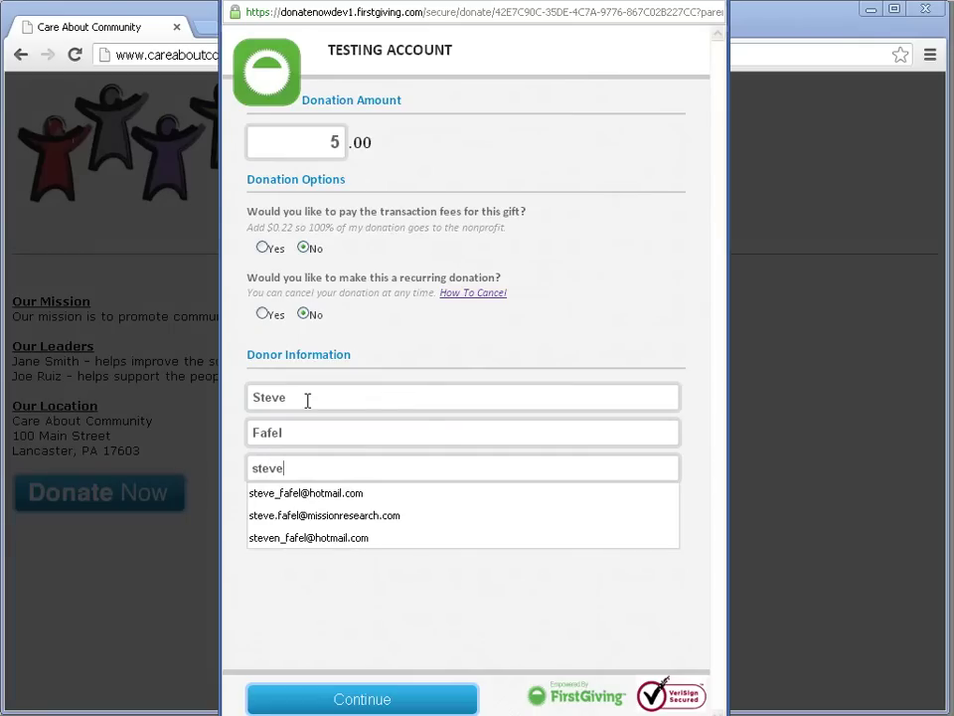
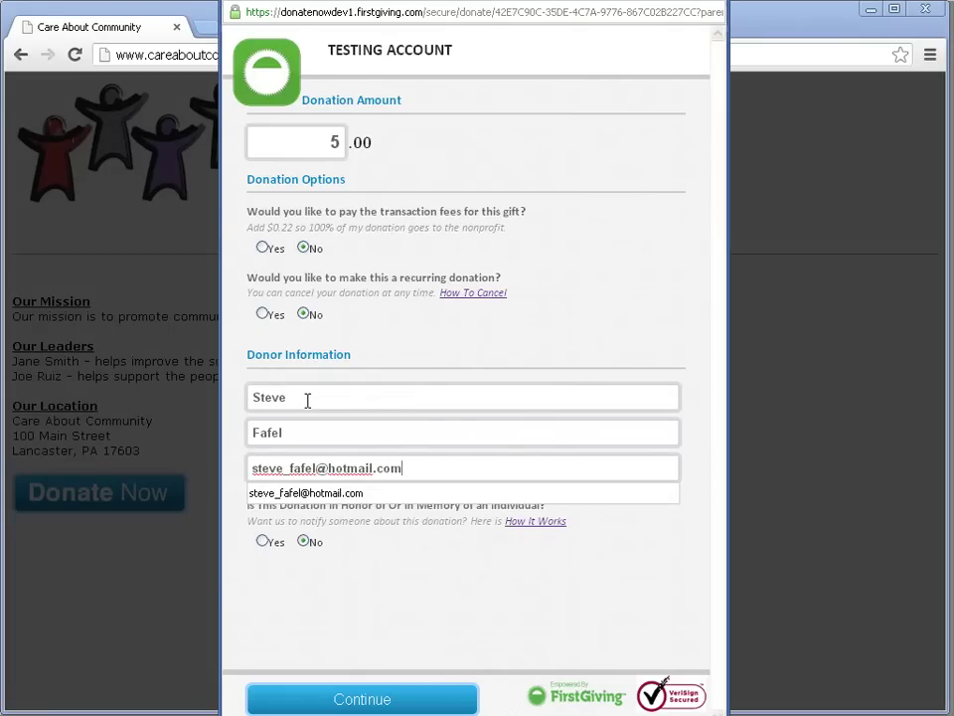
left_click(334, 596)
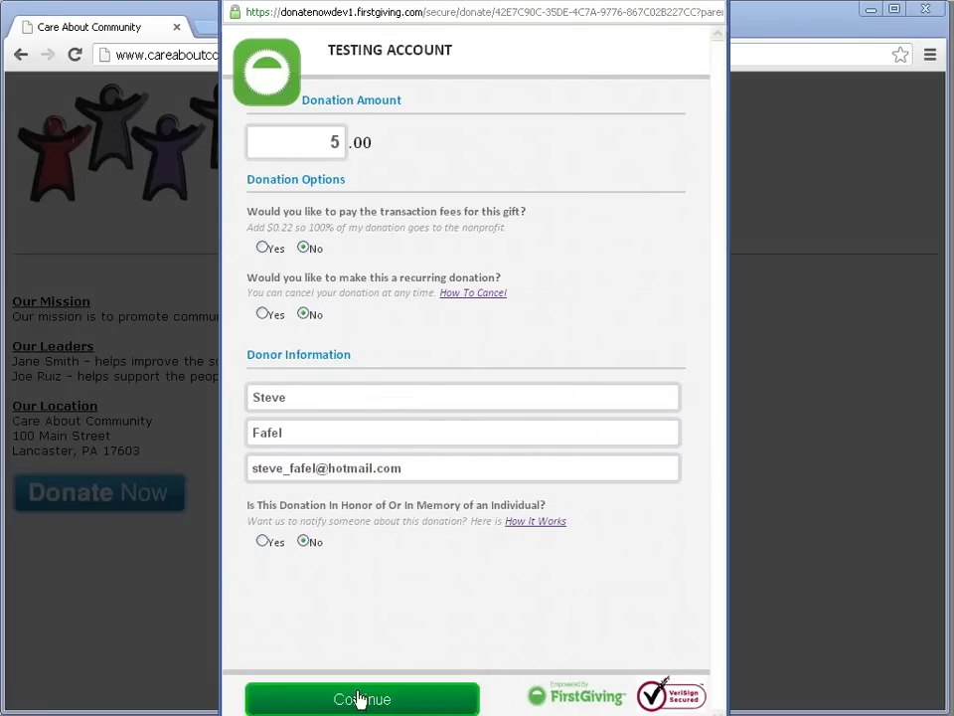
left_click(350, 702)
left_click(288, 256)
Step: Enter the Visa card number, February 2014 expiry, and the security code
type("4111-1111-1111-1111")
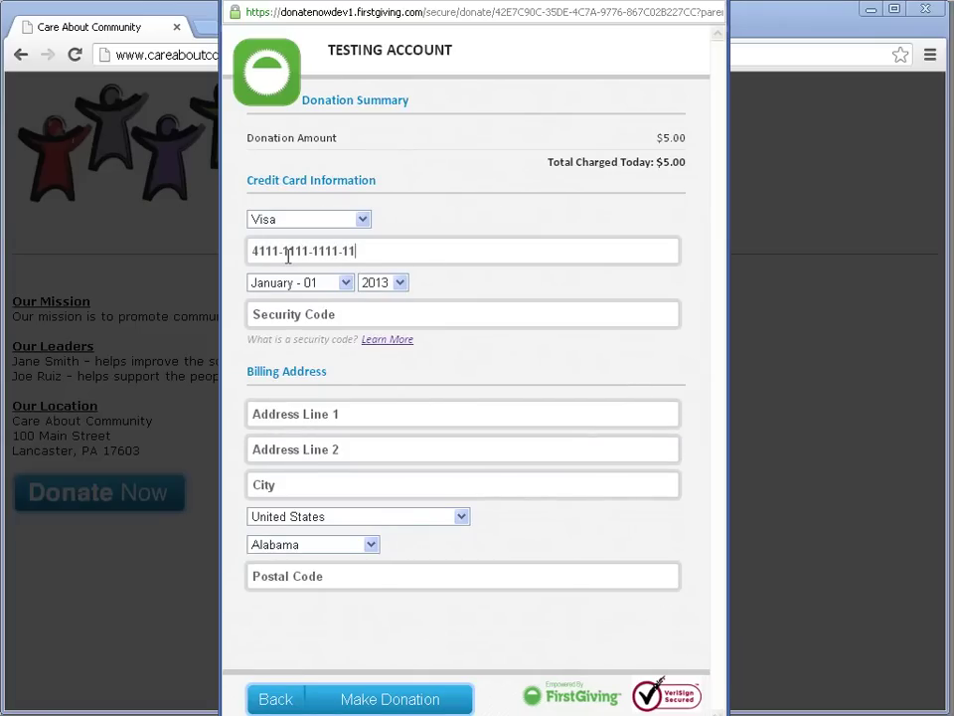
key("Tab")
key("Down")
key("Tab")
key("Tab")
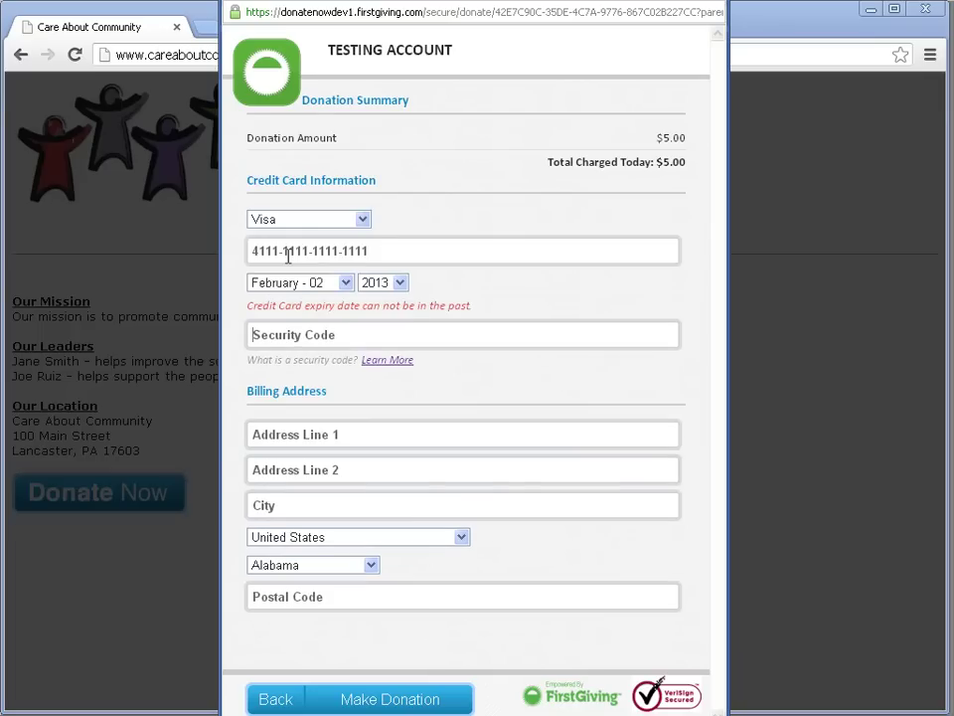
key("shift+Tab")
key("Down")
key("Tab")
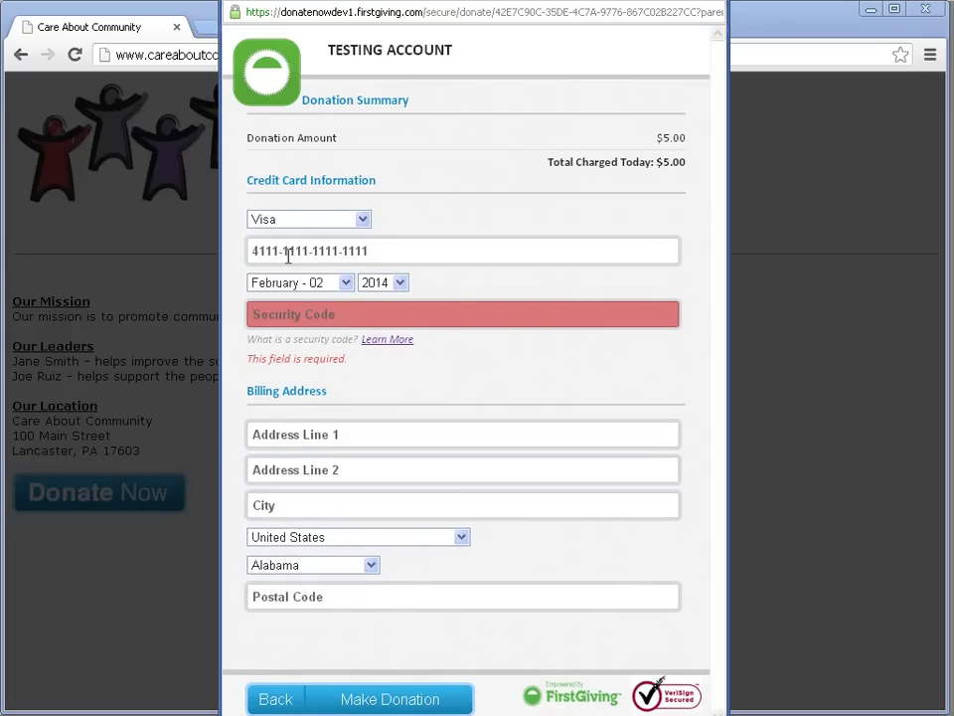
type("1111")
key("BackSpace")
Step: Enter the billing address with Pennsylvania and postal code, submit the $5.00 donation, and minimize Chrome
key("Tab")
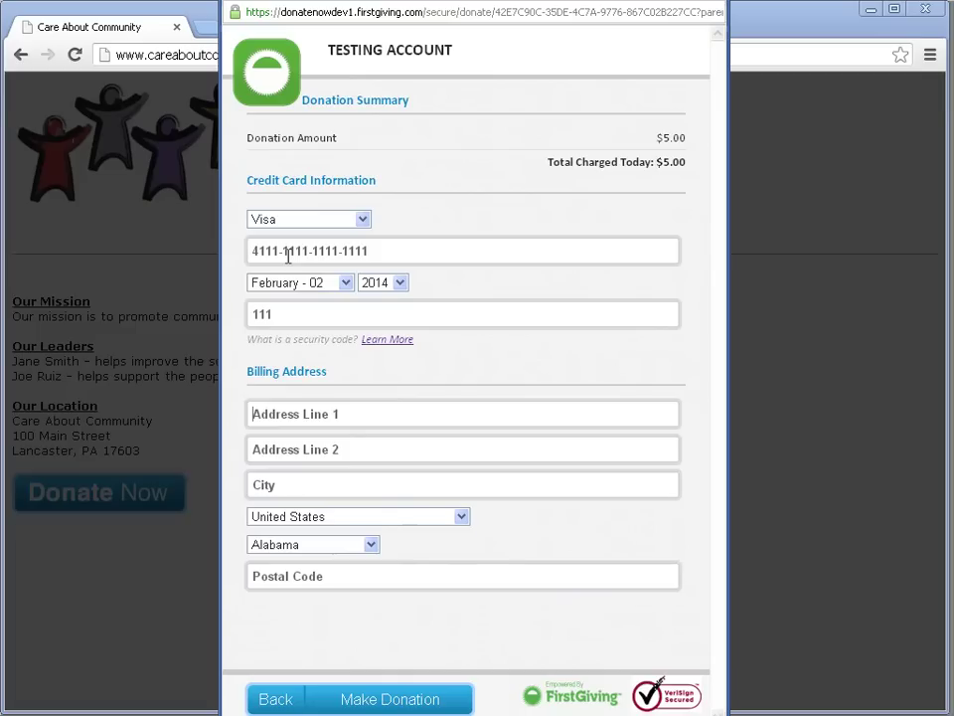
type("100 Main S")
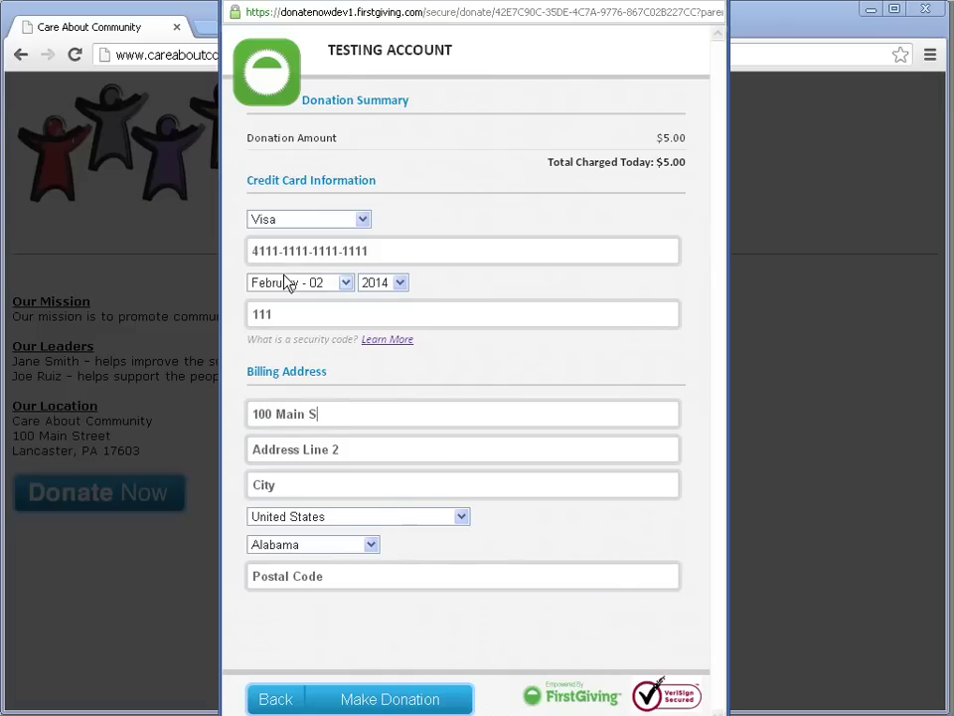
type("treeLancater")
key("Tab")
key("p")
key("Tab")
type("17603")
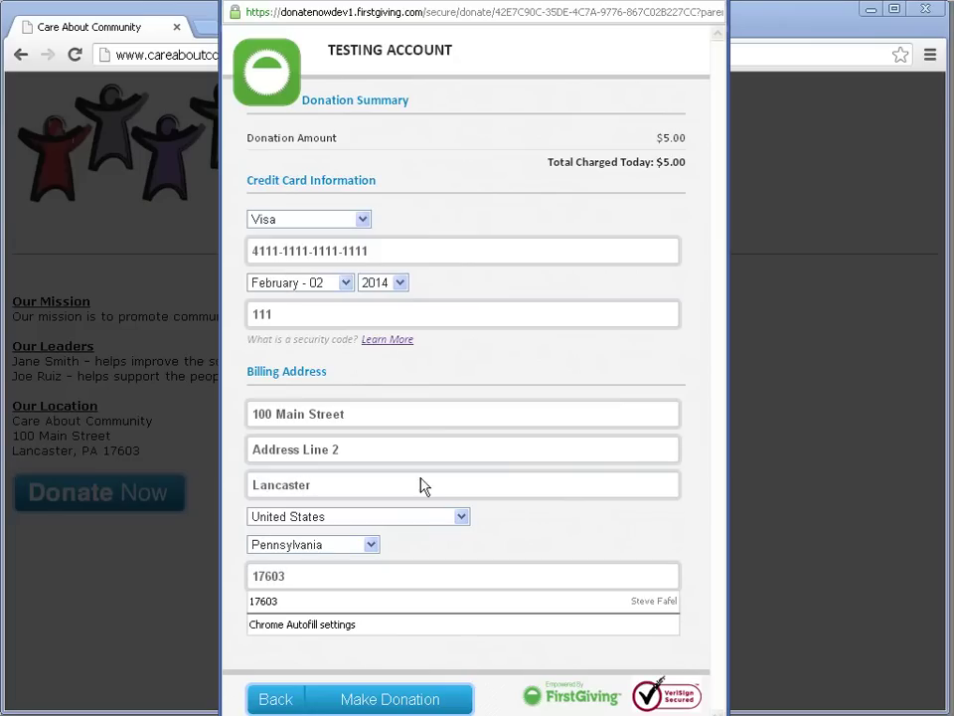
left_click(461, 654)
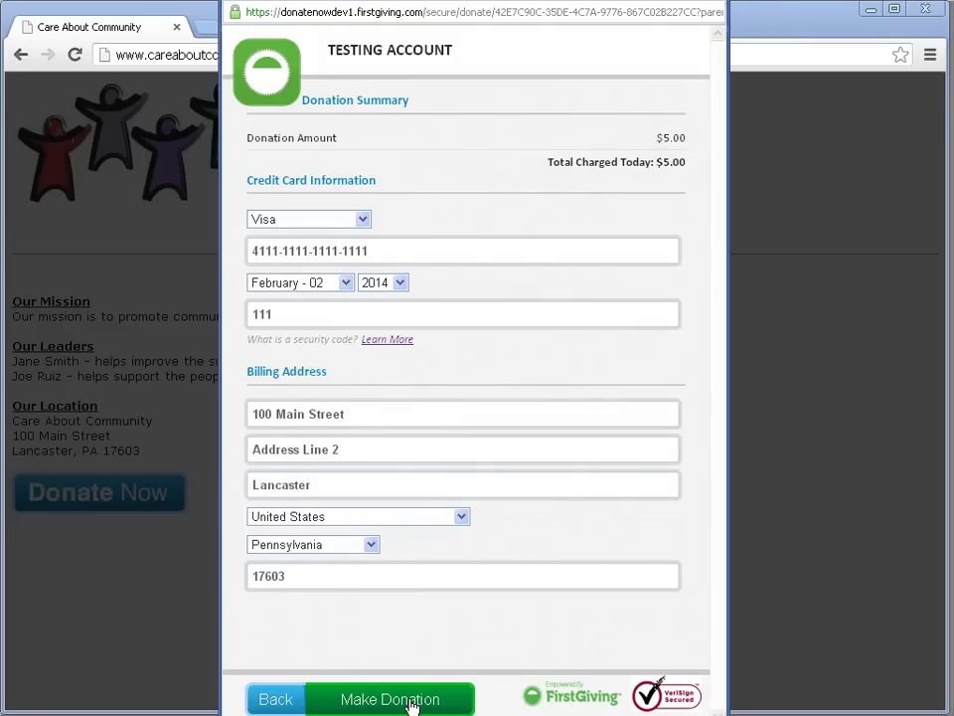
left_click(411, 701)
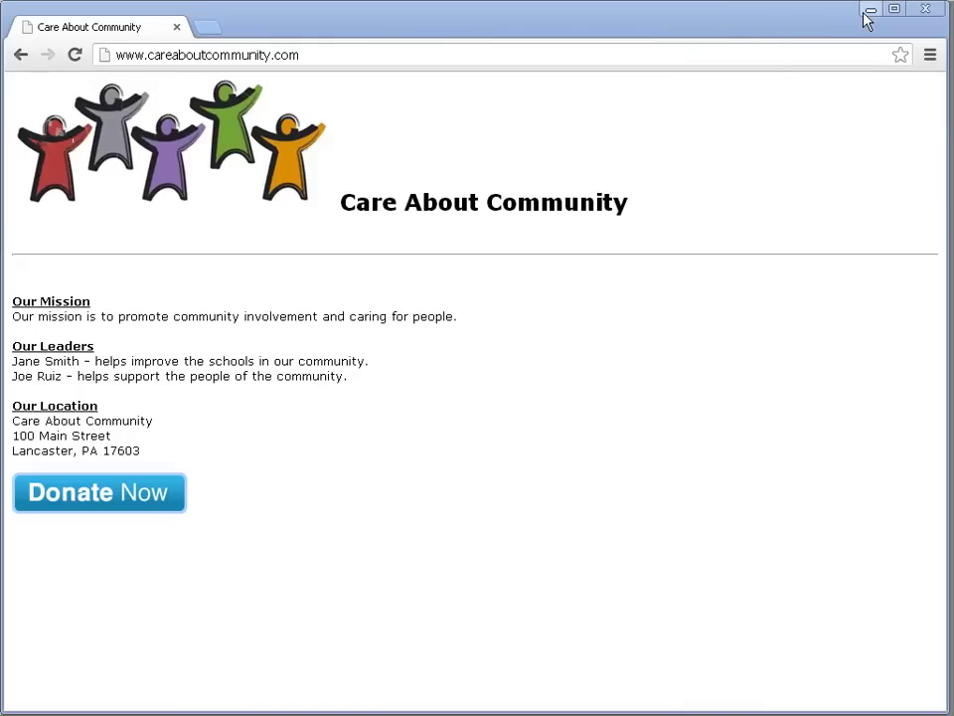
left_click(866, 10)
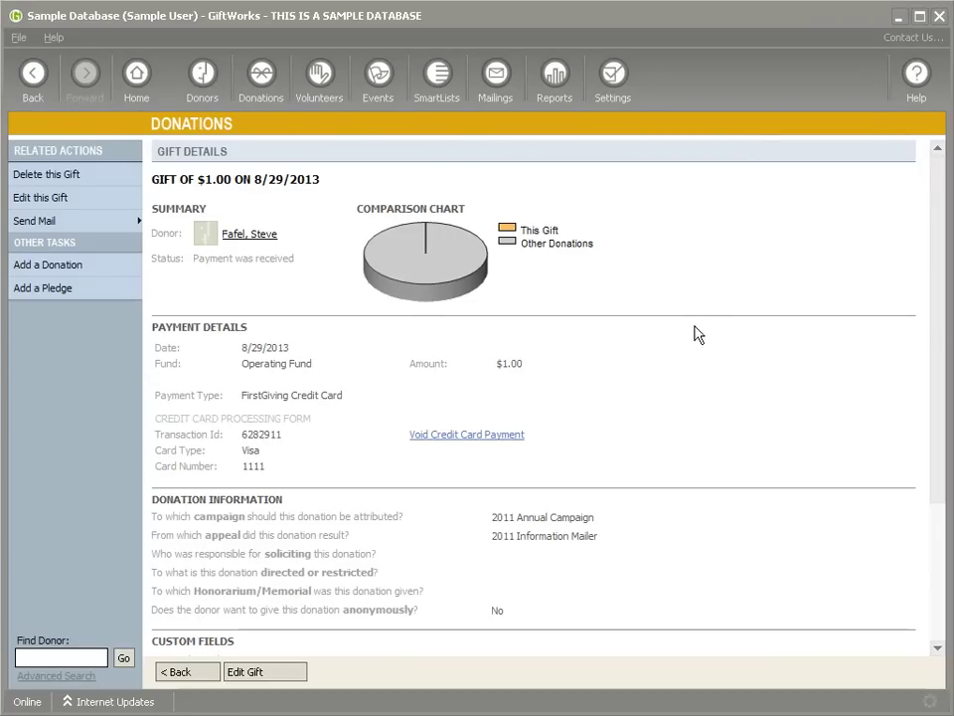
Step: From the Donations dashboard, start the FirstGiving download, which reports 1 new transaction
left_click(265, 78)
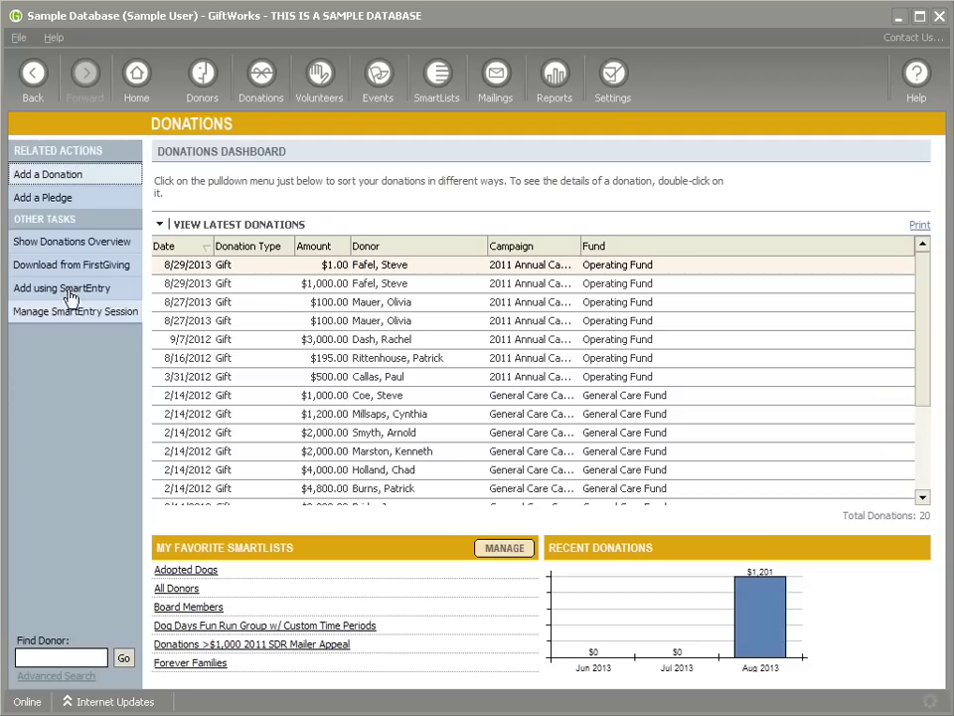
left_click(77, 268)
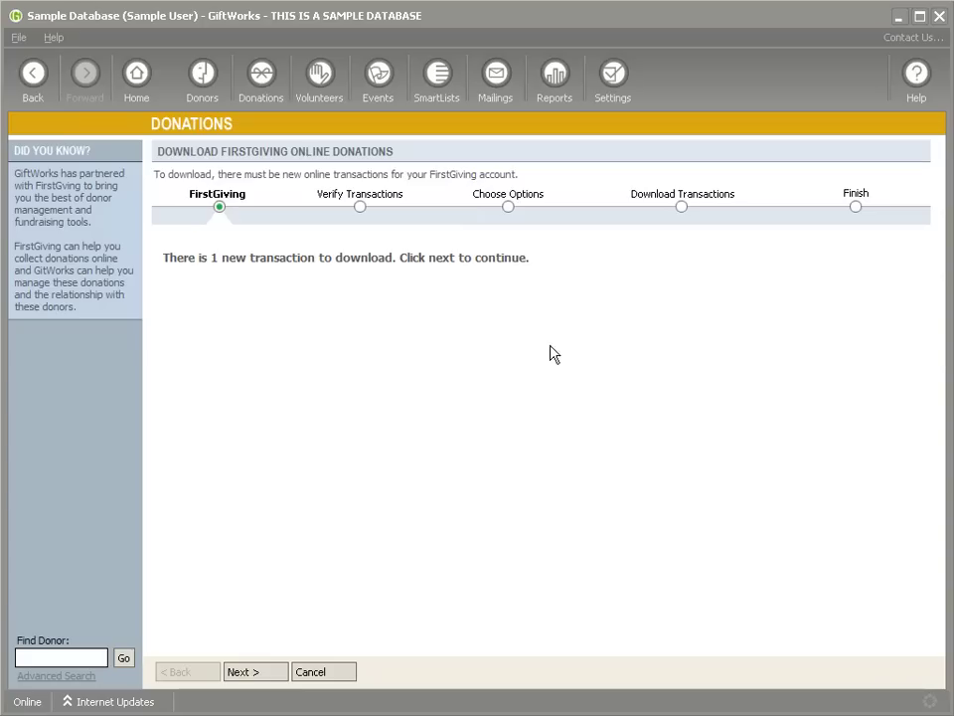
Step: For the $5.00 transaction, try Always Add a New Donor, revert to Let GiftWorks Decide, and continue
left_click(260, 674)
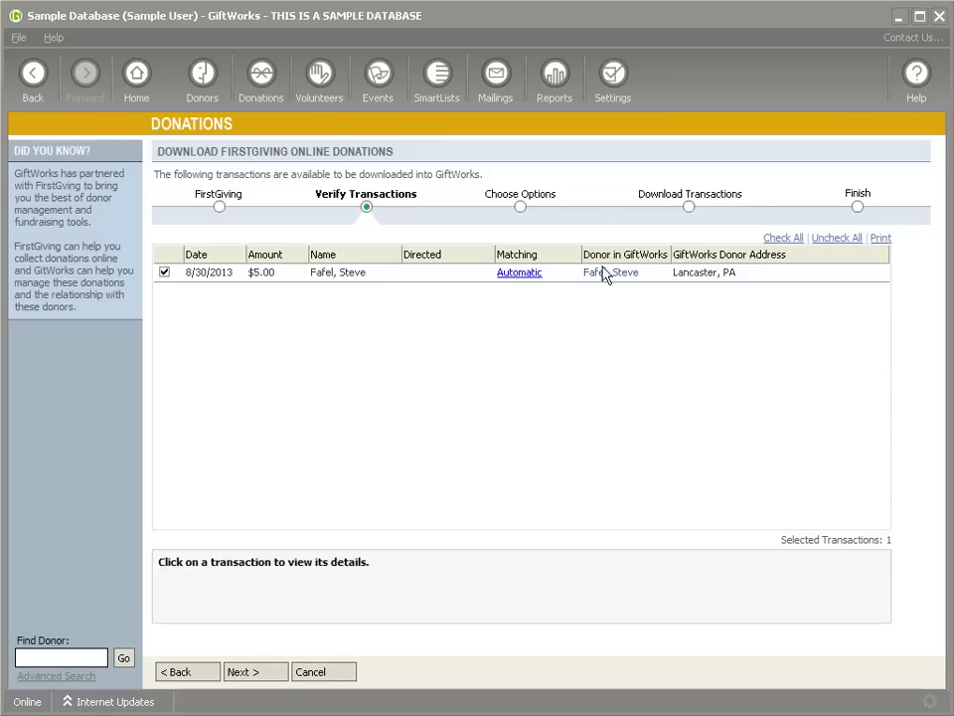
left_click(517, 273)
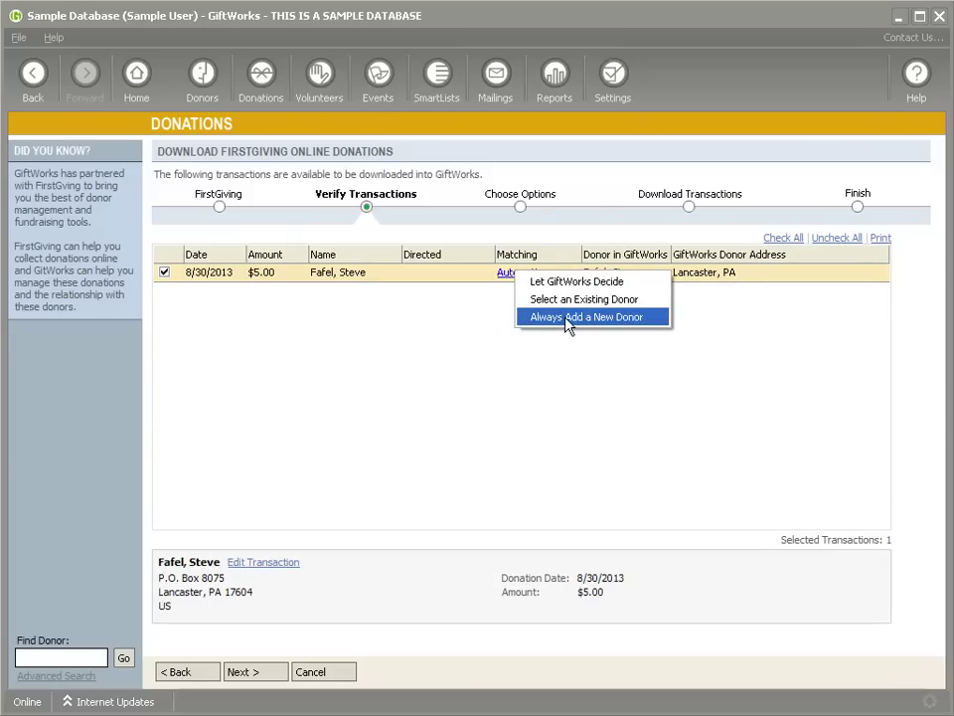
left_click(559, 317)
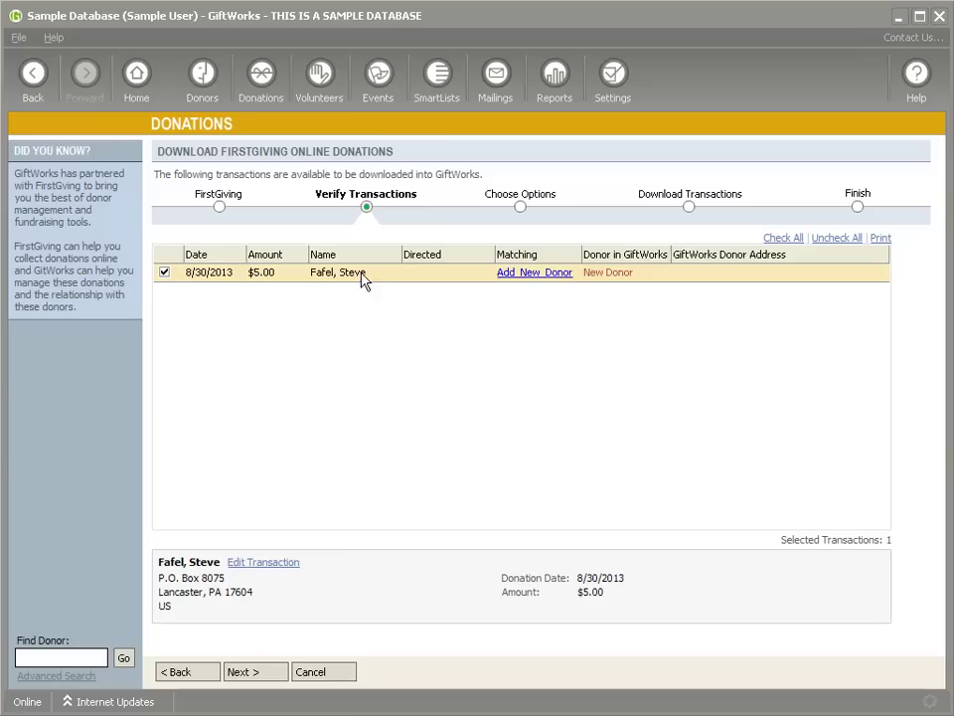
left_click(530, 278)
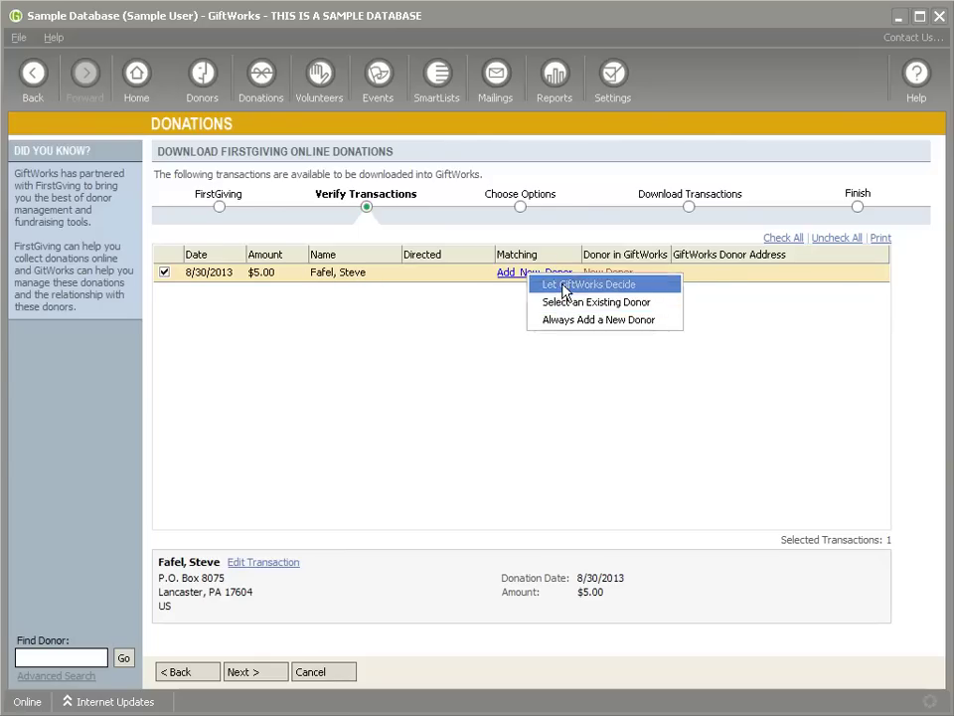
left_click(567, 284)
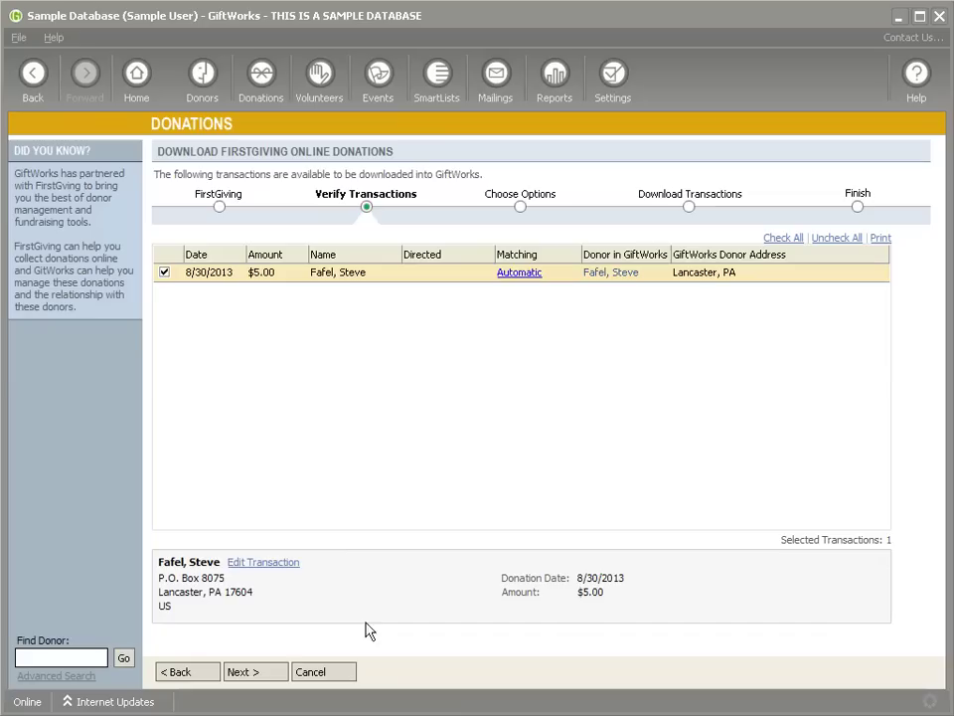
left_click(248, 676)
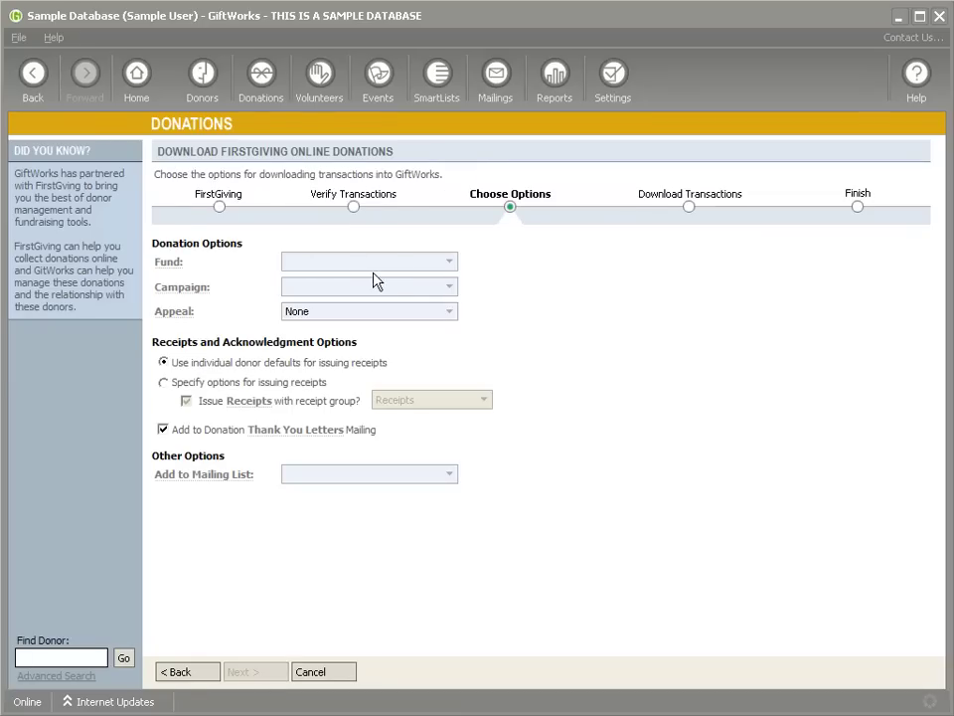
Step: Assign the downloaded gift to General Care Fund and General Care Campaign
left_click(452, 263)
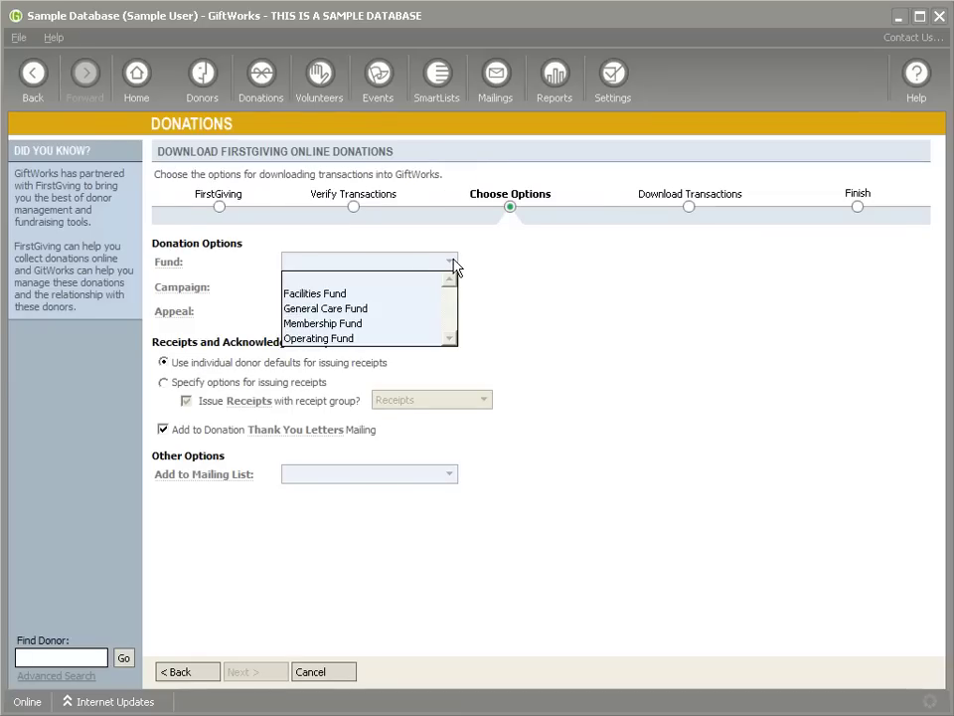
left_click(360, 309)
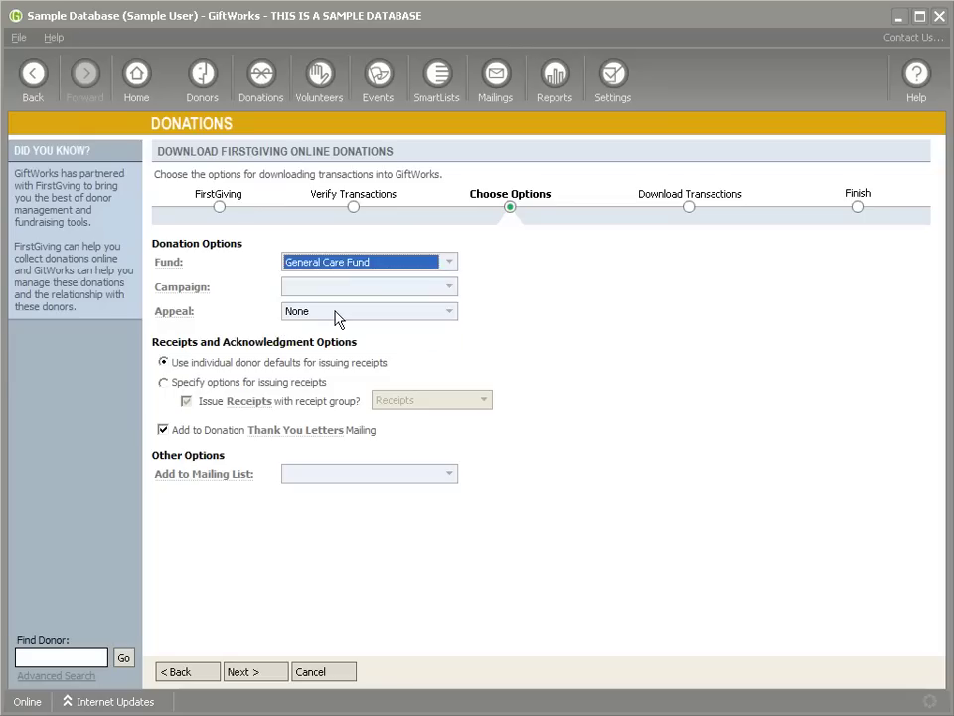
left_click(452, 288)
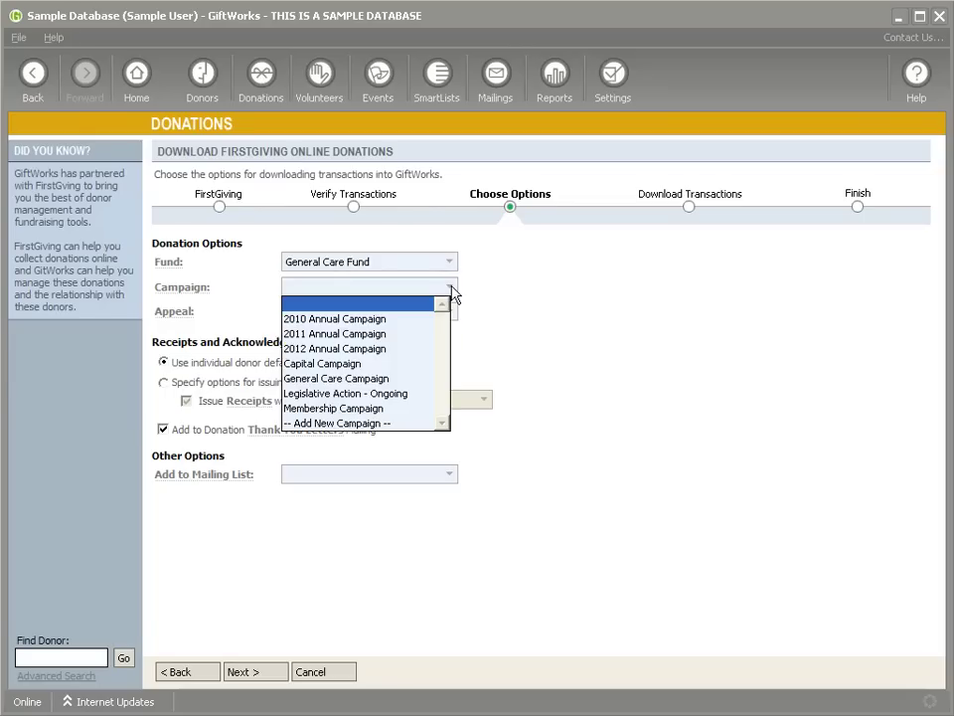
left_click(323, 379)
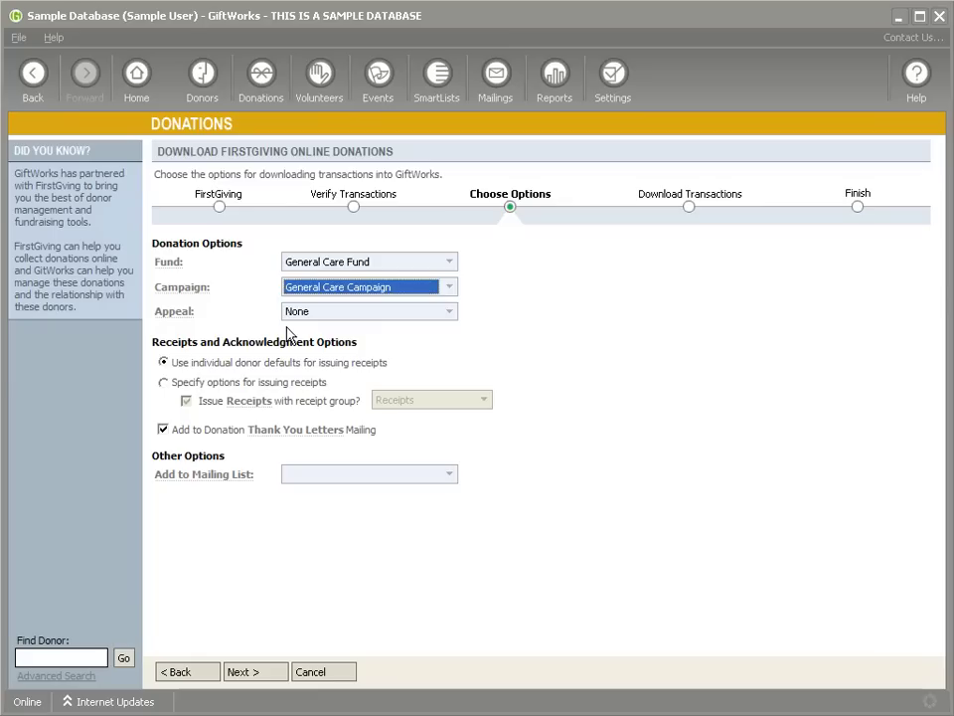
Step: Create and apply a new 'Website Donations' appeal, then advance to Download Transactions
left_click(450, 313)
scroll(416, 421, "down", 2)
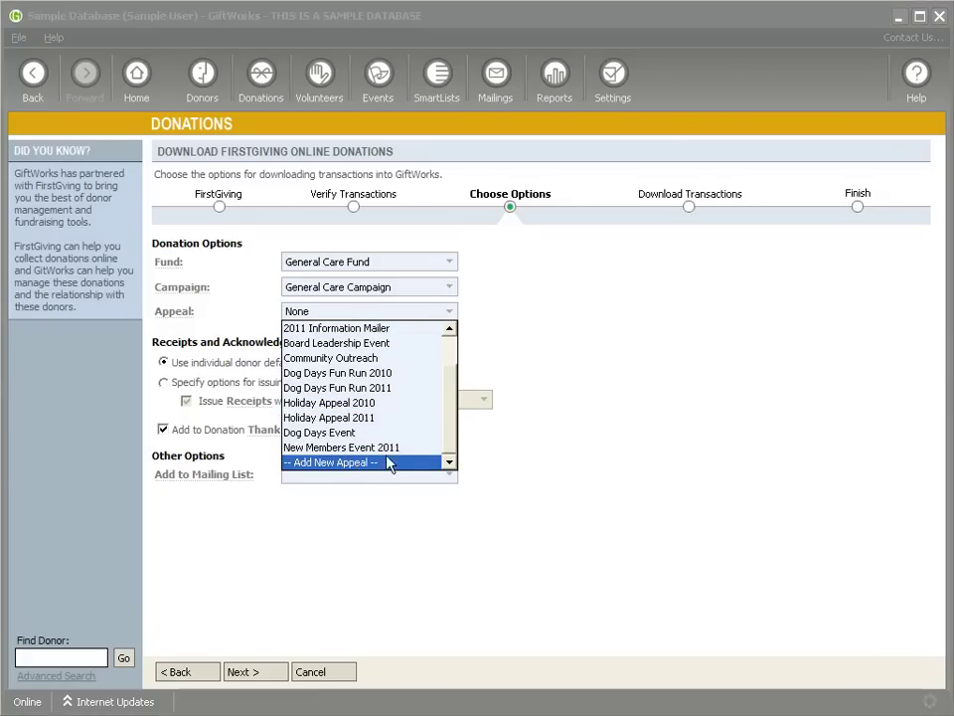
left_click(353, 463)
type("Website Donations")
left_click(538, 424)
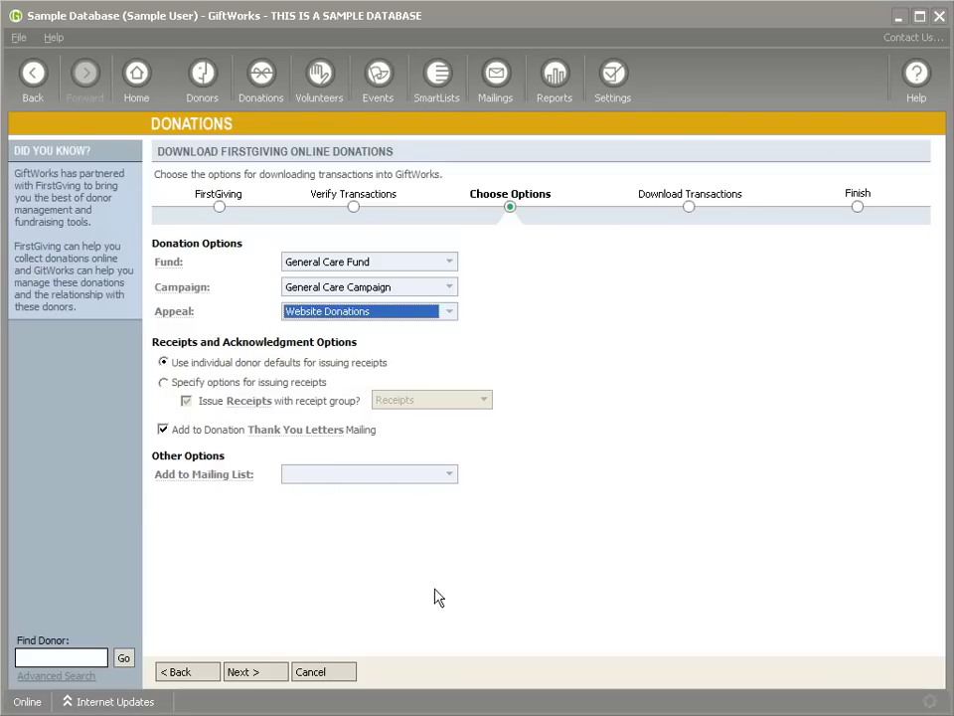
left_click(272, 675)
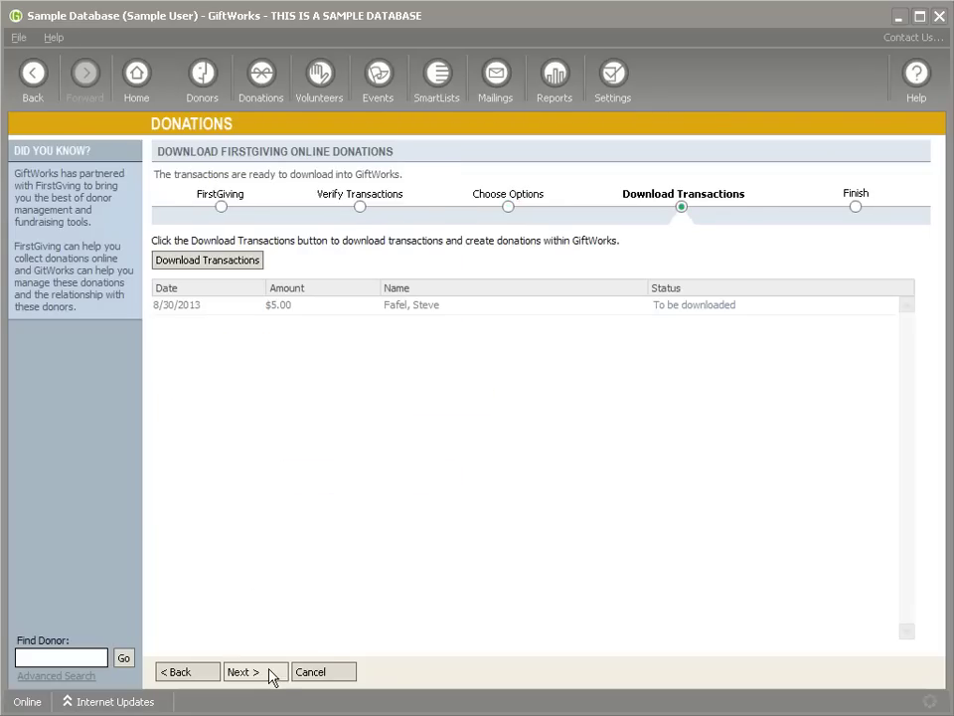
Step: Download the $5.00 FirstGiving transaction and finish the wizard back on the Donations dashboard
left_click(212, 265)
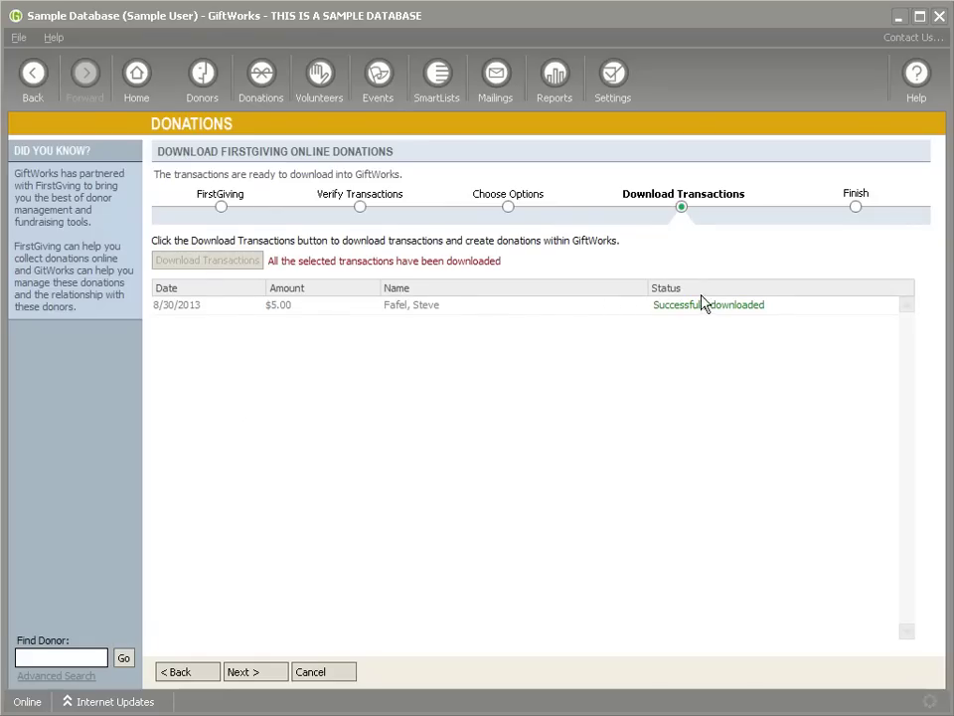
left_click(255, 675)
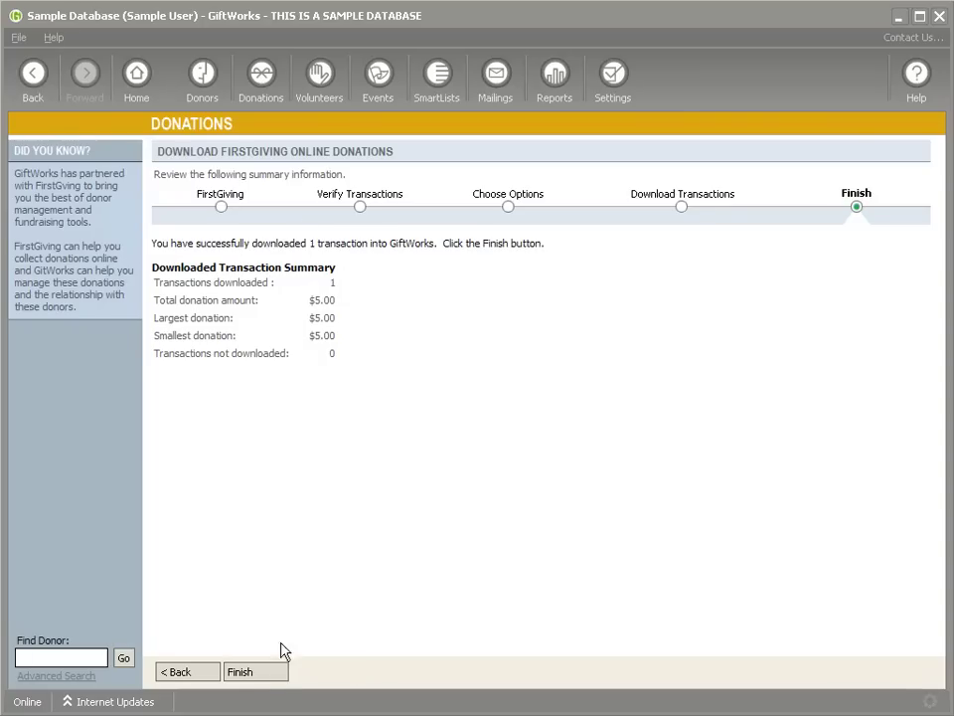
left_click(281, 676)
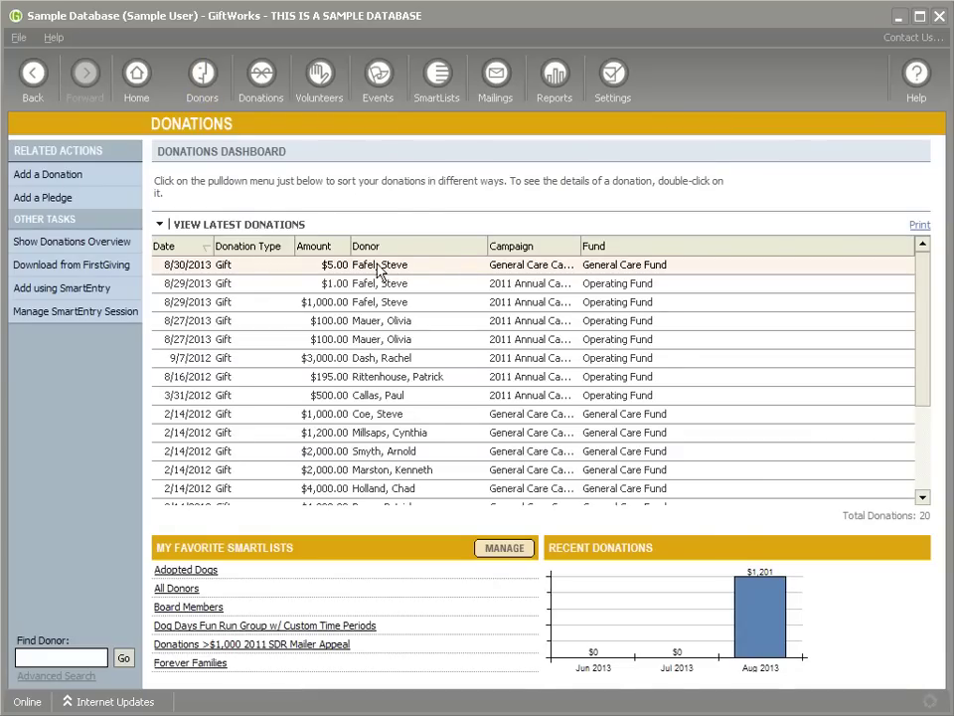
Step: Open the new gift's donor record and display its Donations history tab
left_click(206, 75)
double_click(328, 268)
left_click(623, 244)
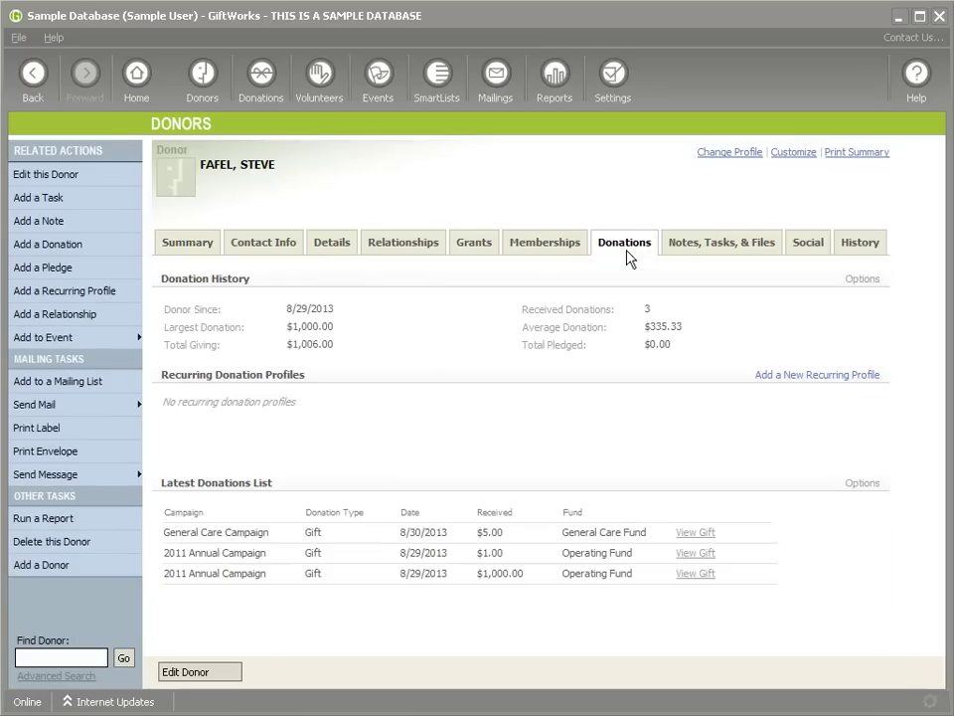
Step: Highlight the new $5.00 gift row in the donation history, then clear the highlight
double_click(481, 532)
left_click_drag(167, 532, 667, 536)
left_click(608, 539)
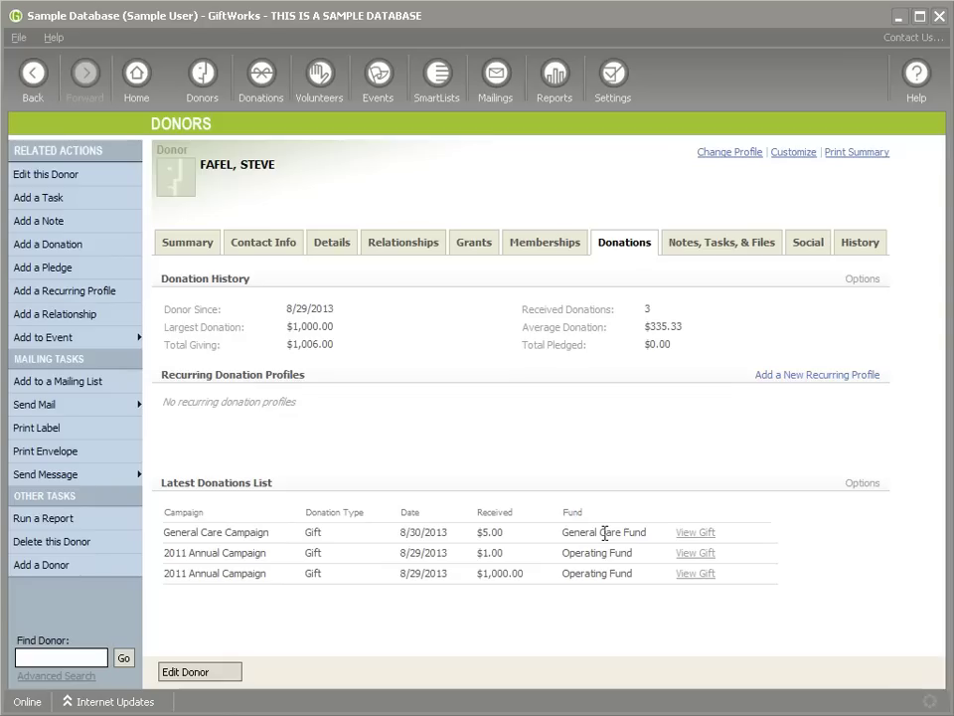